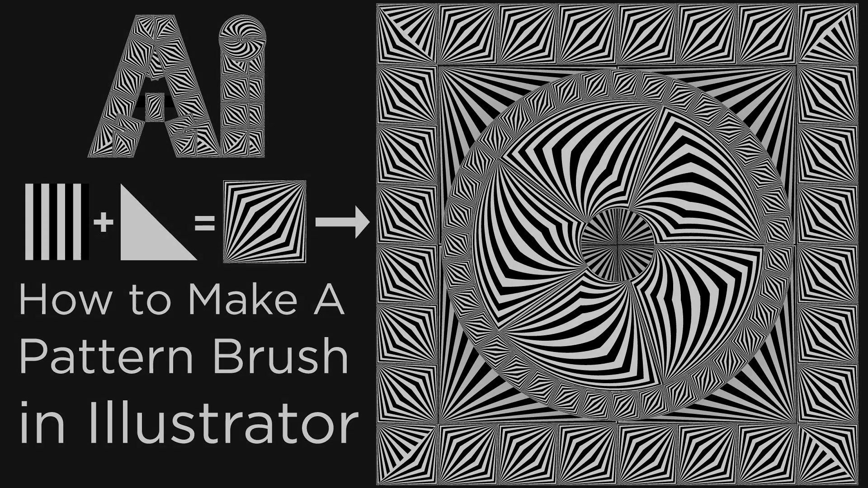
Scroll down through the earlier reviews page
{"action": "scroll", "coordinate": [500, 274], "scroll_direction": "down", "scroll_amount": 5}
{"action": "scroll", "coordinate": [501, 276], "scroll_direction": "down", "scroll_amount": 2}
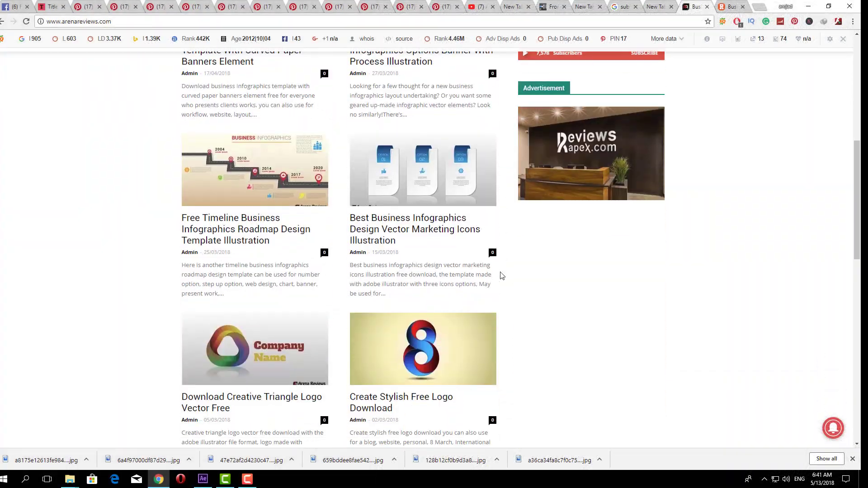
{"action": "scroll", "coordinate": [501, 275], "scroll_direction": "down", "scroll_amount": 3}
{"action": "scroll", "coordinate": [500, 276], "scroll_direction": "down", "scroll_amount": 2}
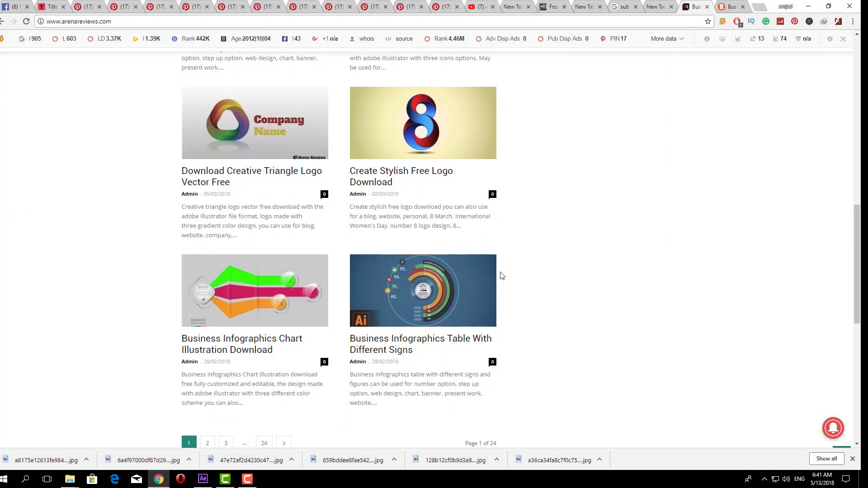
{"action": "scroll", "coordinate": [501, 275], "scroll_direction": "down", "scroll_amount": 1}
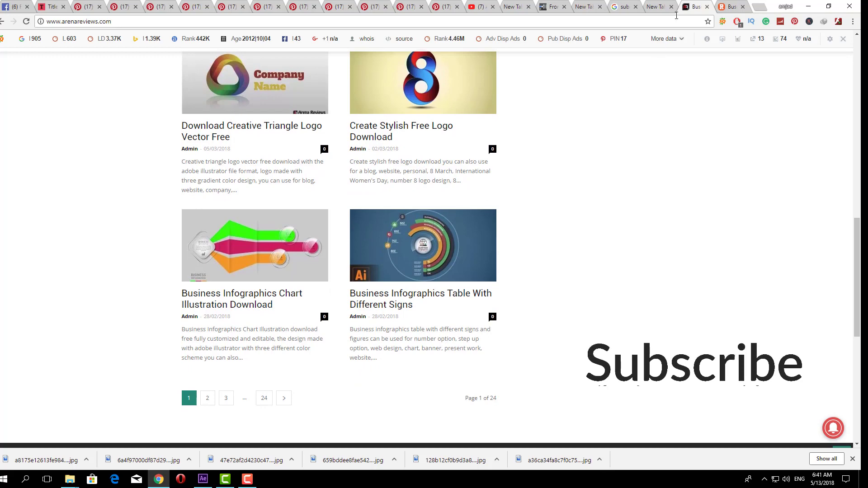
Switch to the reviewsapex.com tab and browse its infographic and logo download posts
{"action": "left_click", "coordinate": [726, 5]}
{"action": "scroll", "coordinate": [599, 218], "scroll_direction": "down", "scroll_amount": 5}
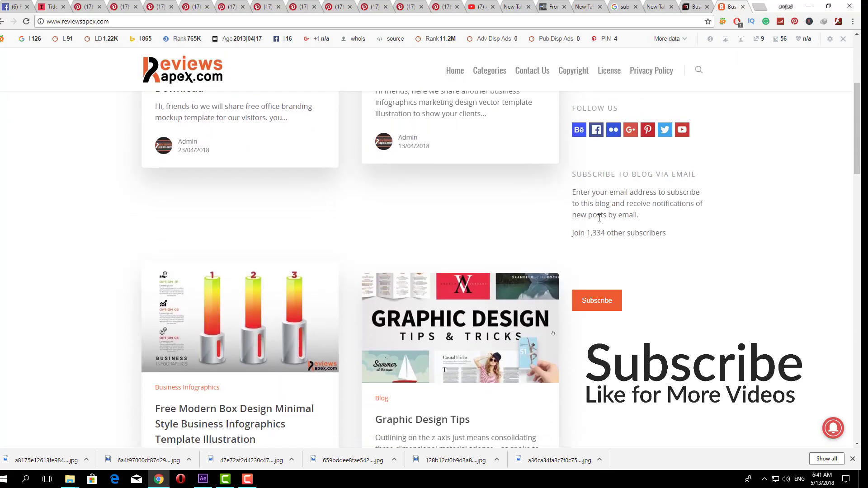
{"action": "scroll", "coordinate": [599, 217], "scroll_direction": "down", "scroll_amount": 2}
{"action": "scroll", "coordinate": [599, 218], "scroll_direction": "down", "scroll_amount": 2}
{"action": "scroll", "coordinate": [599, 217], "scroll_direction": "down", "scroll_amount": 4}
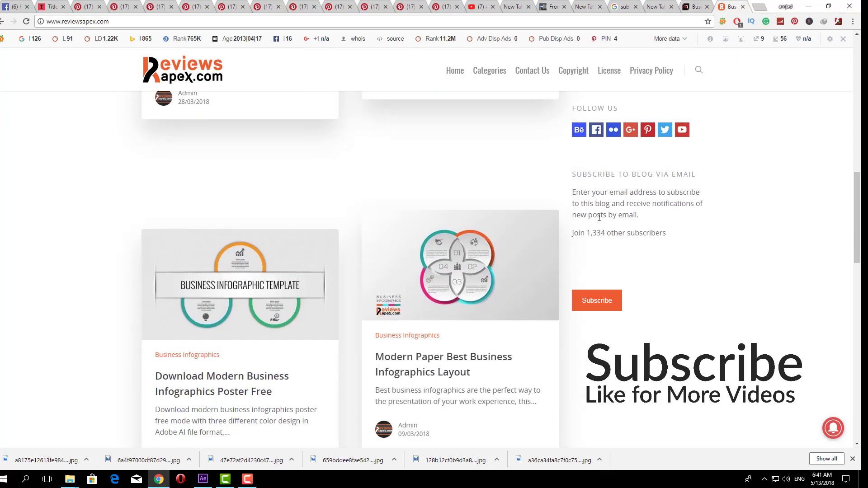
{"action": "scroll", "coordinate": [599, 217], "scroll_direction": "down", "scroll_amount": 2}
{"action": "scroll", "coordinate": [599, 217], "scroll_direction": "down", "scroll_amount": 2}
{"action": "scroll", "coordinate": [599, 217], "scroll_direction": "down", "scroll_amount": 3}
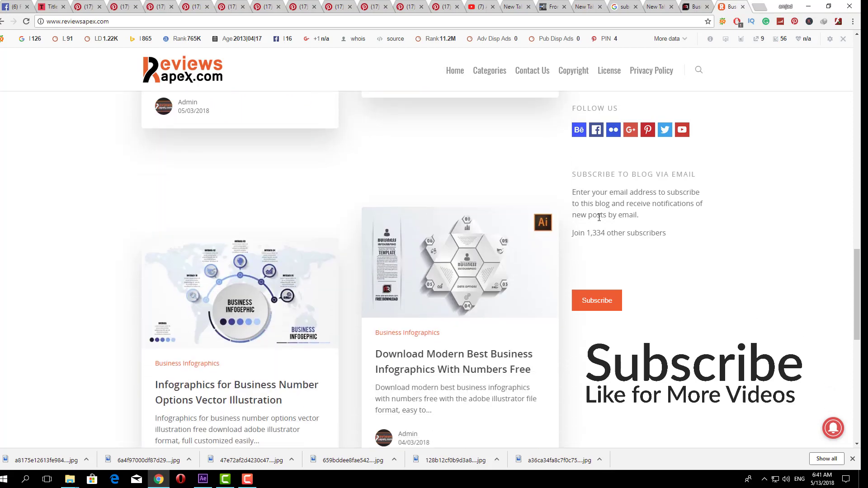
{"action": "scroll", "coordinate": [599, 218], "scroll_direction": "down", "scroll_amount": 2}
{"action": "scroll", "coordinate": [599, 217], "scroll_direction": "down", "scroll_amount": 1}
{"action": "scroll", "coordinate": [600, 217], "scroll_direction": "up", "scroll_amount": 5}
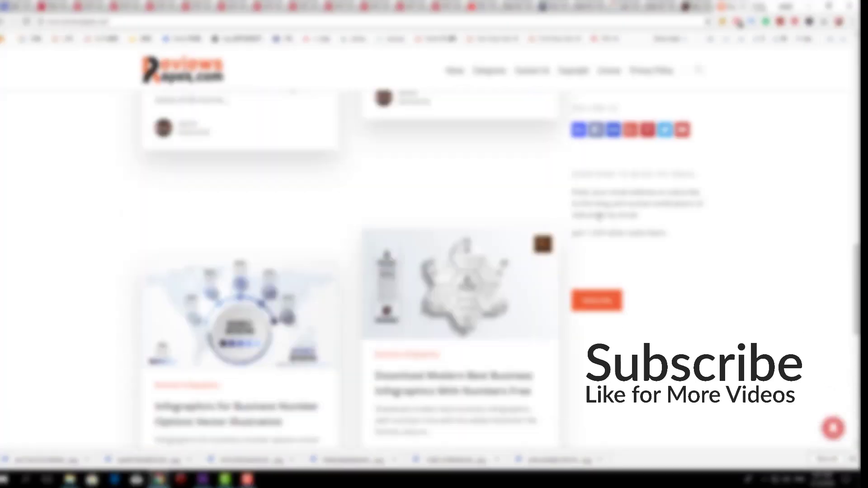
{"action": "scroll", "coordinate": [599, 217], "scroll_direction": "up", "scroll_amount": 4}
{"action": "scroll", "coordinate": [599, 216], "scroll_direction": "up", "scroll_amount": 5}
{"action": "scroll", "coordinate": [599, 216], "scroll_direction": "up", "scroll_amount": 5}
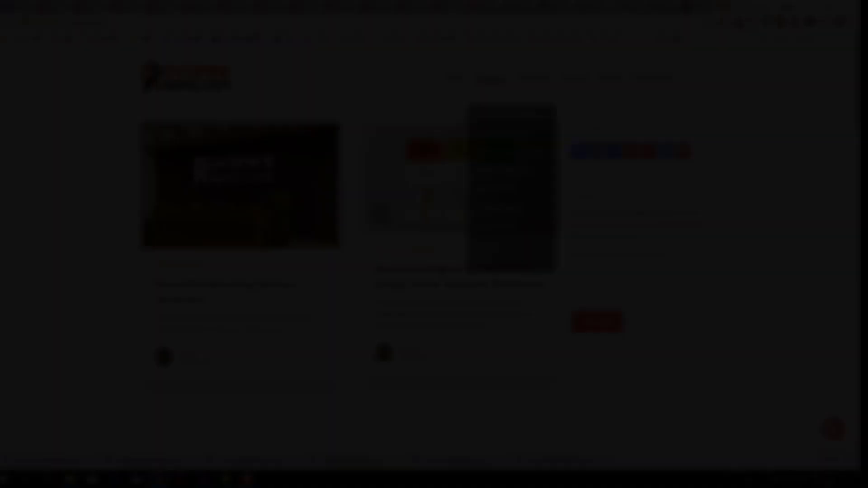
Draw a 45° diagonal line about 270 px long near the artboard centre
{"action": "key", "text": "backslash"}
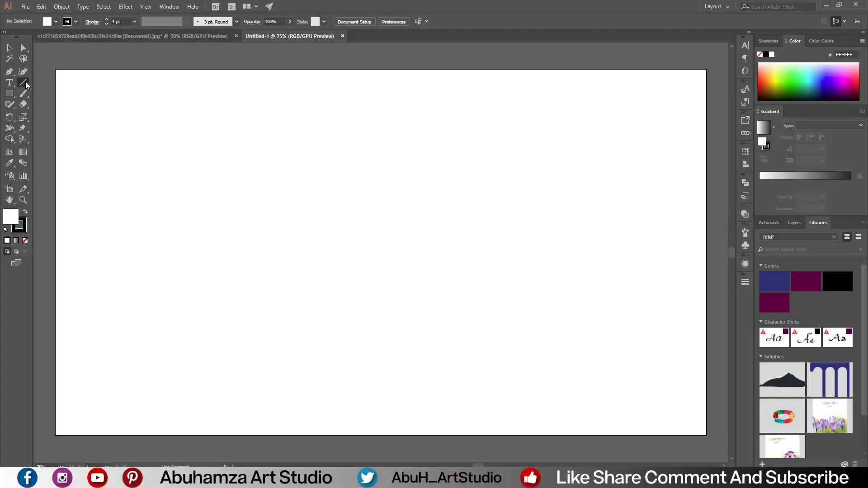
{"action": "left_click", "coordinate": [396, 214]}
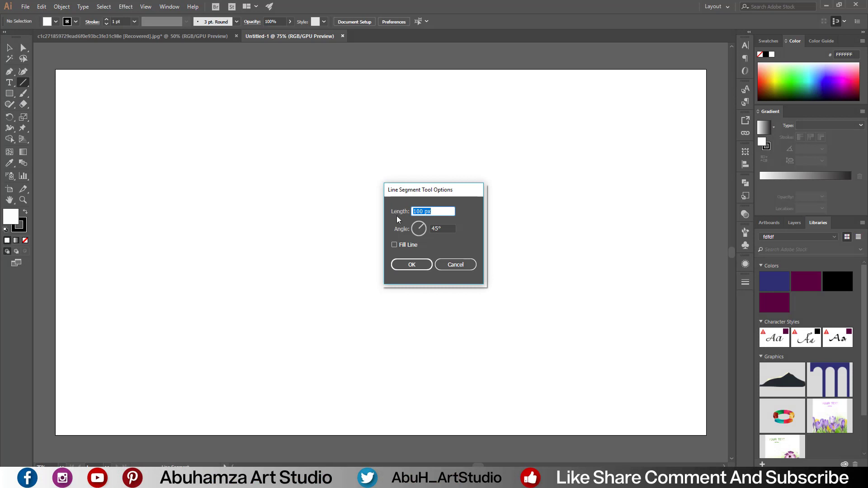
{"action": "left_click", "coordinate": [411, 265]}
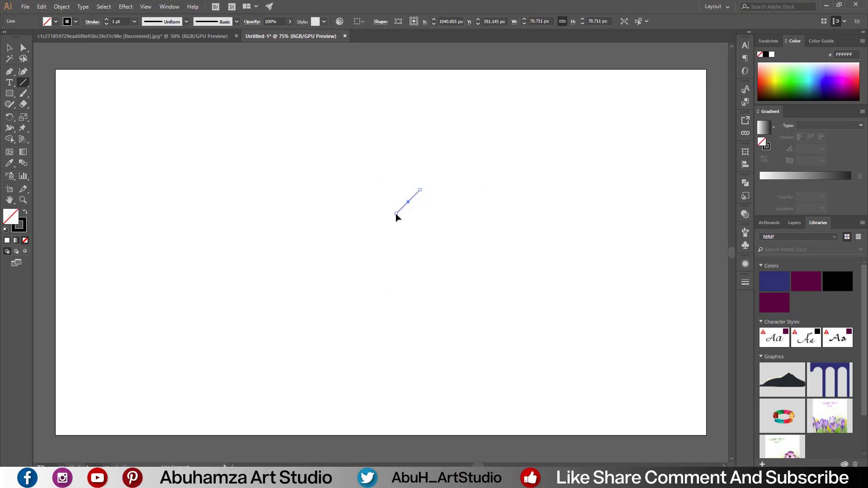
{"action": "left_click_drag", "start_coordinate": [420, 190], "coordinate": [329, 281]}
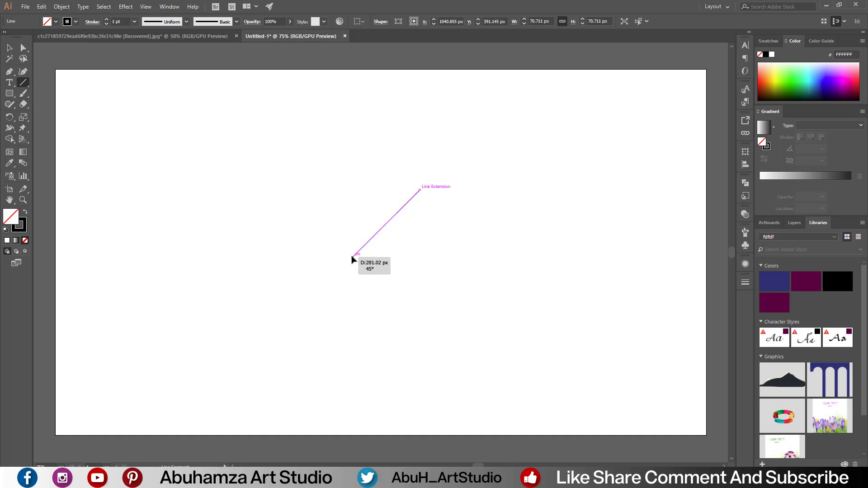
Cancel the extra line options, then select and deselect the diagonal line
{"action": "left_click", "coordinate": [499, 279]}
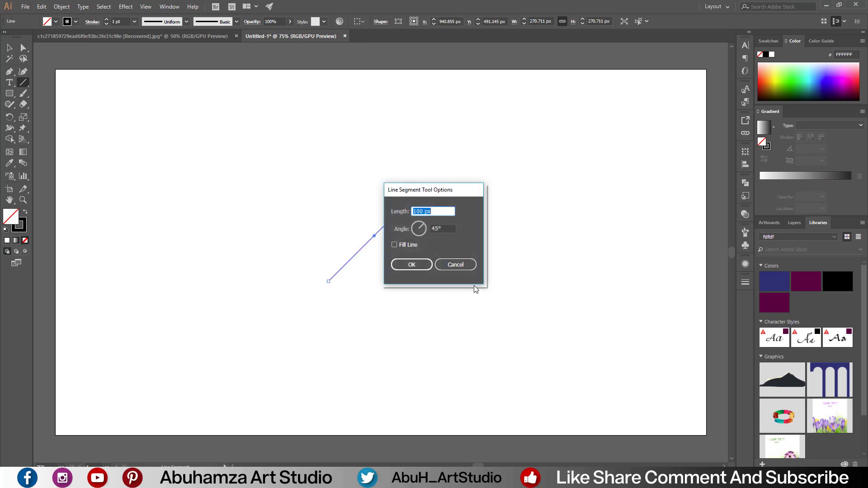
{"action": "left_click", "coordinate": [465, 265]}
{"action": "left_click", "coordinate": [11, 47]}
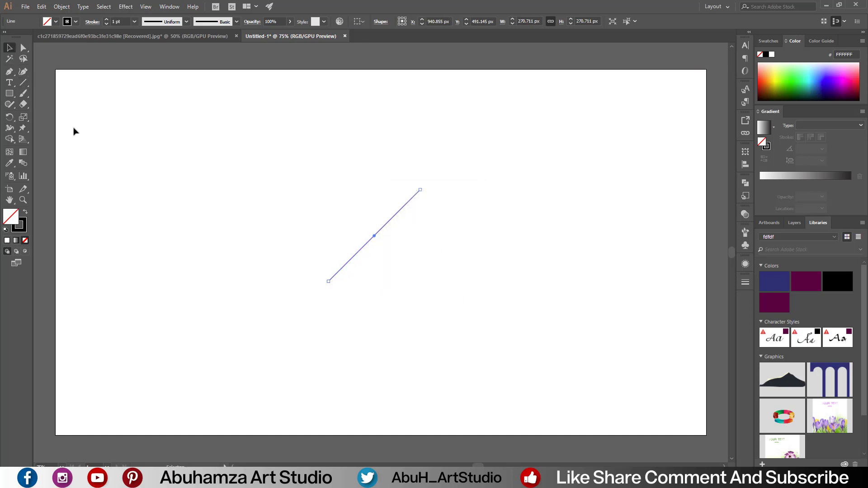
{"action": "left_click_drag", "start_coordinate": [290, 193], "coordinate": [415, 298]}
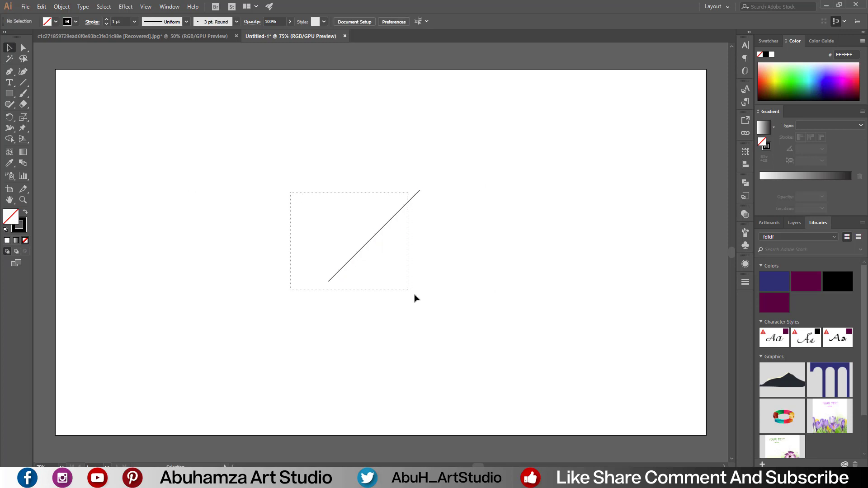
{"action": "left_click", "coordinate": [310, 225]}
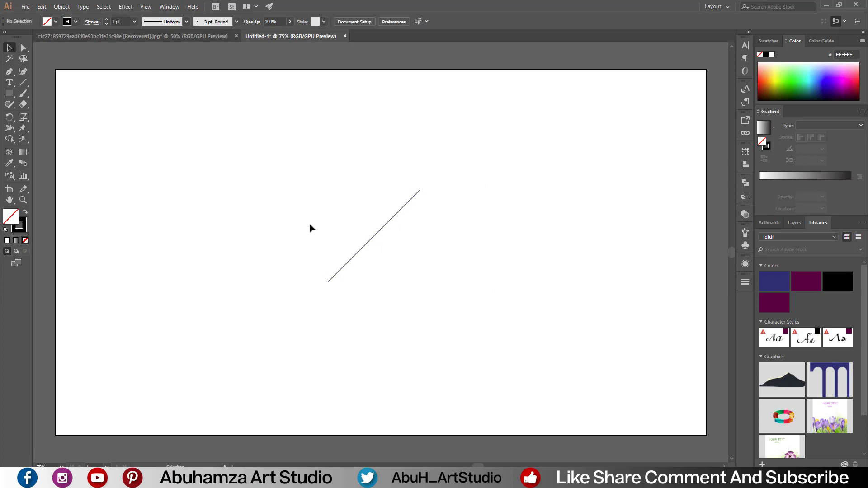
Draw a solid black 23 × 653 px vertical bar right of the diagonal line
{"action": "left_click", "coordinate": [9, 93]}
{"action": "left_click_drag", "start_coordinate": [495, 190], "coordinate": [503, 411]}
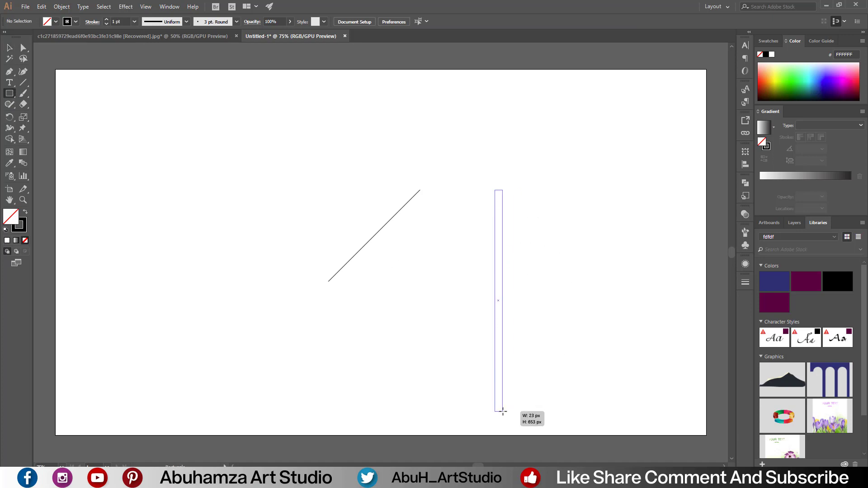
{"action": "left_click_drag", "start_coordinate": [502, 411], "coordinate": [503, 412]}
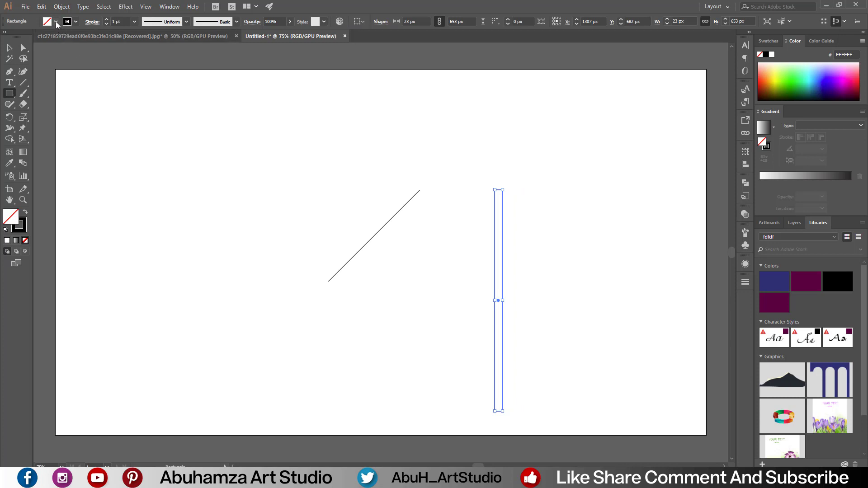
{"action": "left_click", "coordinate": [25, 212]}
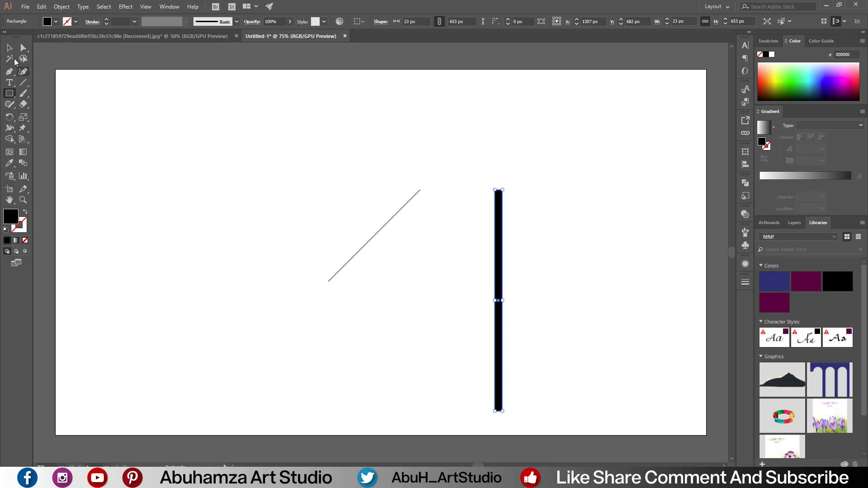
{"action": "left_click", "coordinate": [9, 48]}
{"action": "left_click", "coordinate": [190, 162]}
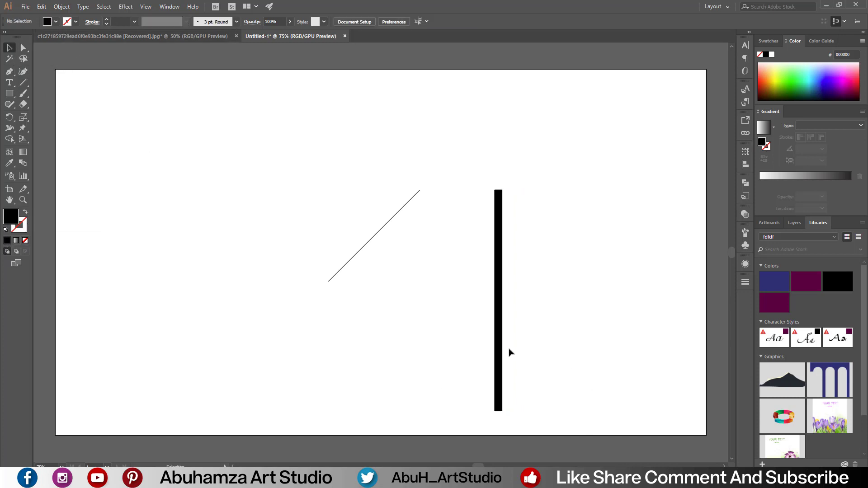
Place a white-filled copy of the bar just to its right
{"action": "left_click_drag", "start_coordinate": [502, 352], "coordinate": [513, 354]}
{"action": "left_click", "coordinate": [538, 347]}
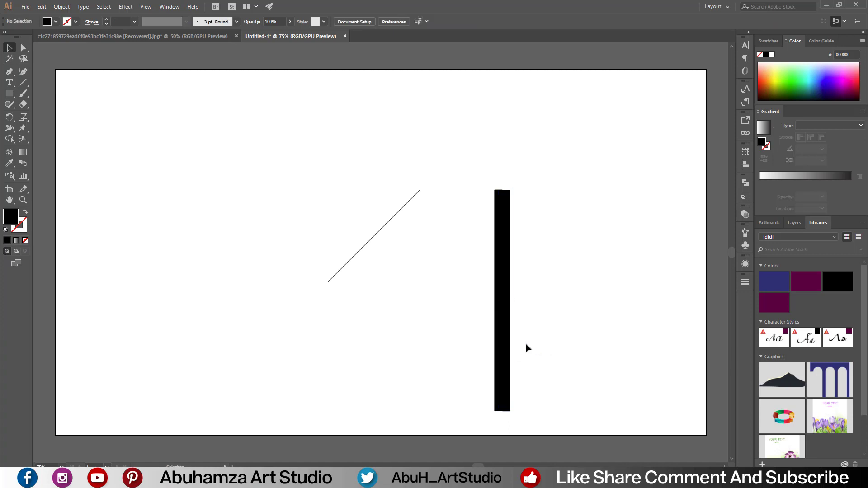
{"action": "left_click", "coordinate": [509, 349]}
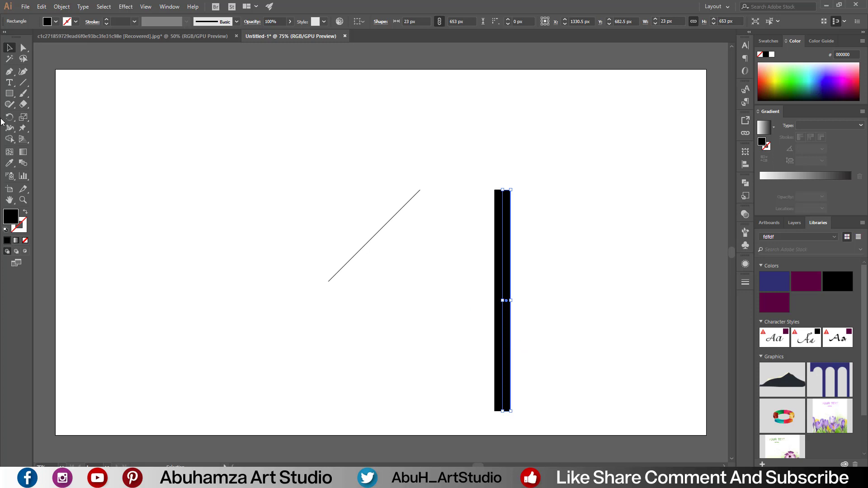
{"action": "left_click", "coordinate": [56, 21]}
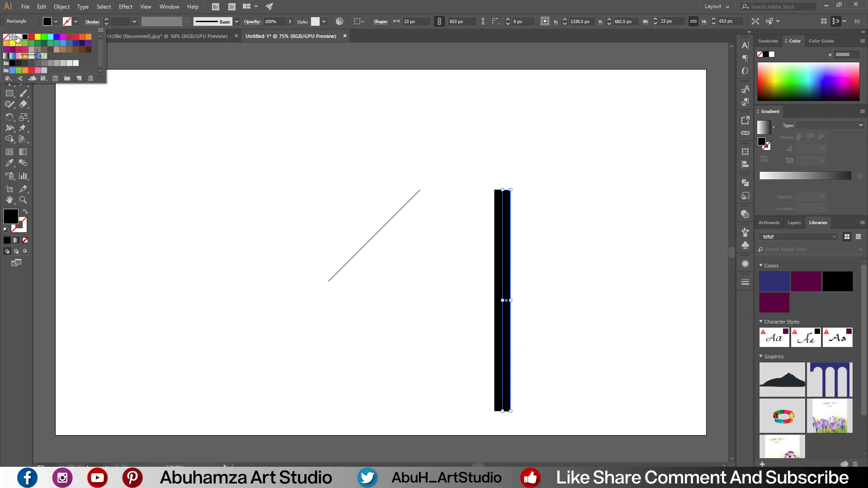
{"action": "left_click", "coordinate": [18, 37]}
{"action": "left_click", "coordinate": [302, 185]}
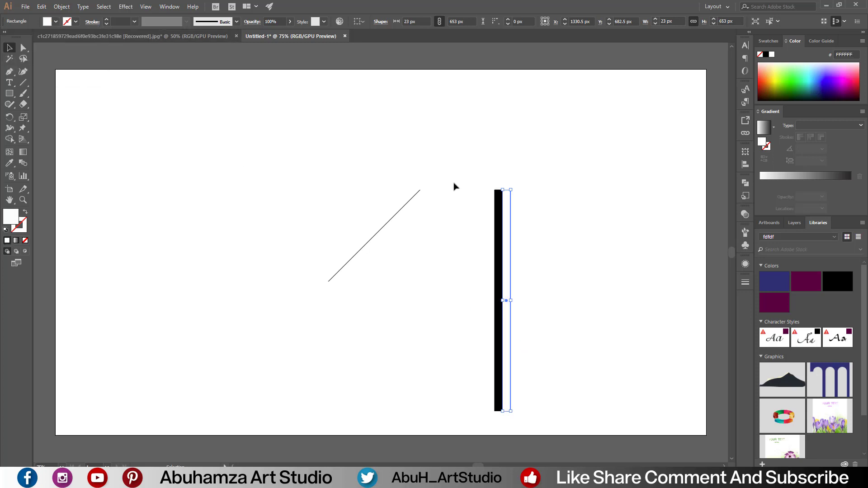
Copy the black-white bar pair rightward and repeat it with Ctrl+D
{"action": "left_click_drag", "start_coordinate": [552, 193], "coordinate": [488, 294]}
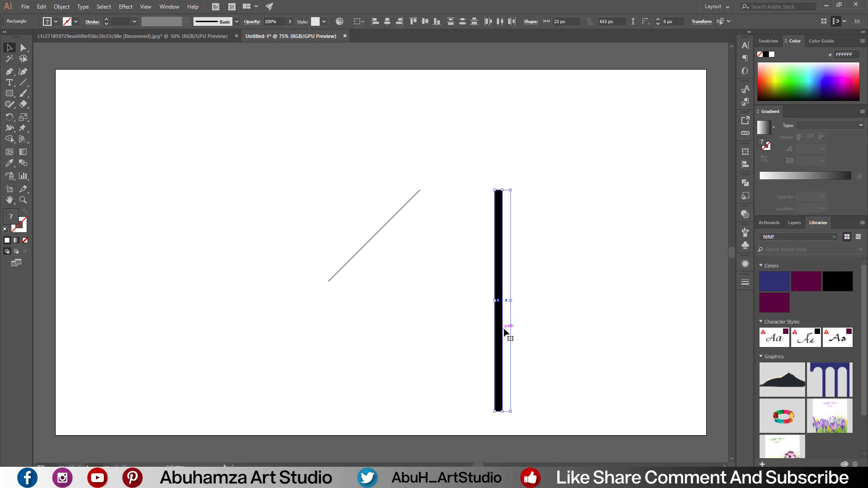
{"action": "left_click_drag", "start_coordinate": [504, 332], "coordinate": [517, 333]}
{"action": "key", "text": "a"}
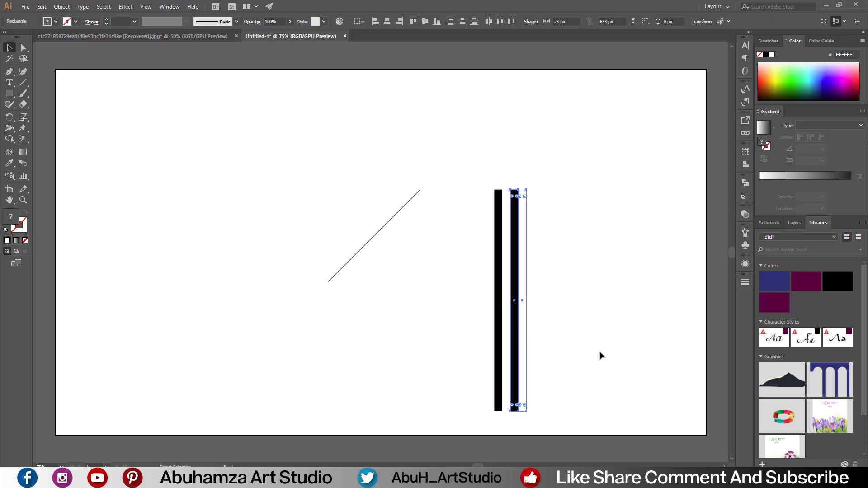
{"action": "key", "text": "ctrl+d"}
{"action": "key", "text": "ctrl+d"}
{"action": "key", "text": "ctrl+d"}
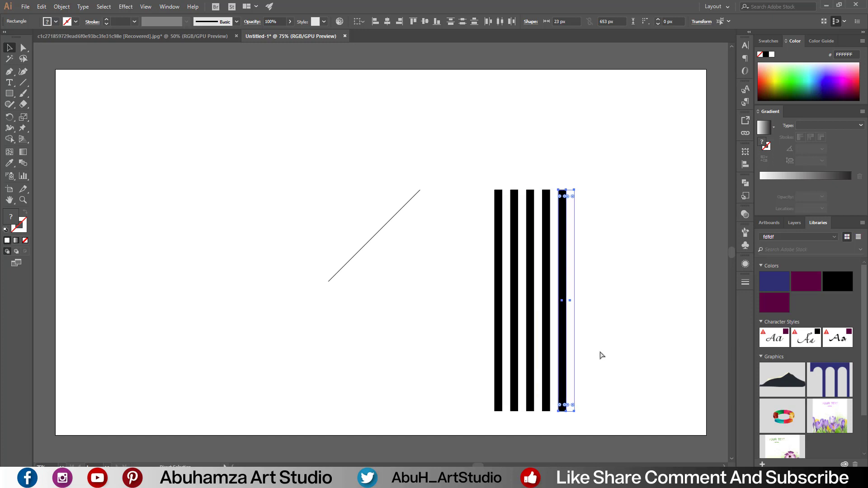
{"action": "key", "text": "ctrl+d"}
{"action": "key", "text": "ctrl+d"}
{"action": "key", "text": "ctrl+d"}
{"action": "key", "text": "ctrl+d"}
{"action": "key", "text": "ctrl+d"}
{"action": "key", "text": "ctrl+d"}
{"action": "key", "text": "ctrl+d"}
{"action": "key", "text": "ctrl+d"}
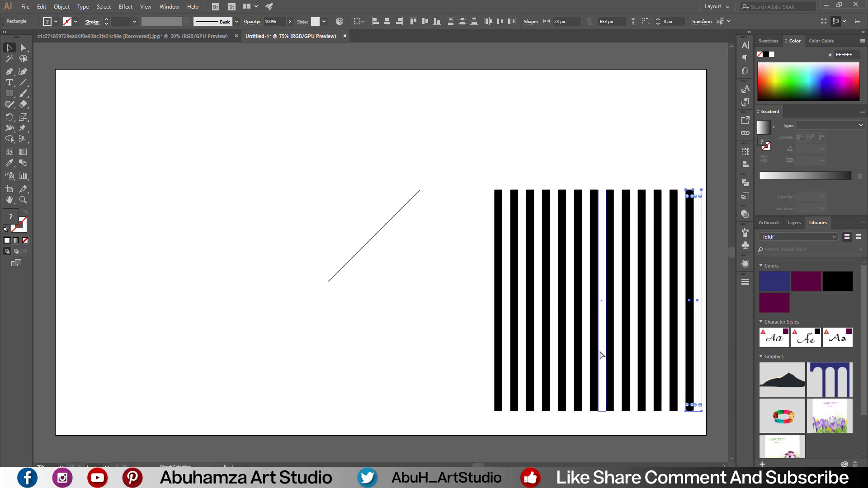
Select all the black stripe bars and group them
{"action": "key", "text": "v"}
{"action": "left_click", "coordinate": [507, 137]}
{"action": "left_click_drag", "start_coordinate": [456, 146], "coordinate": [706, 328]}
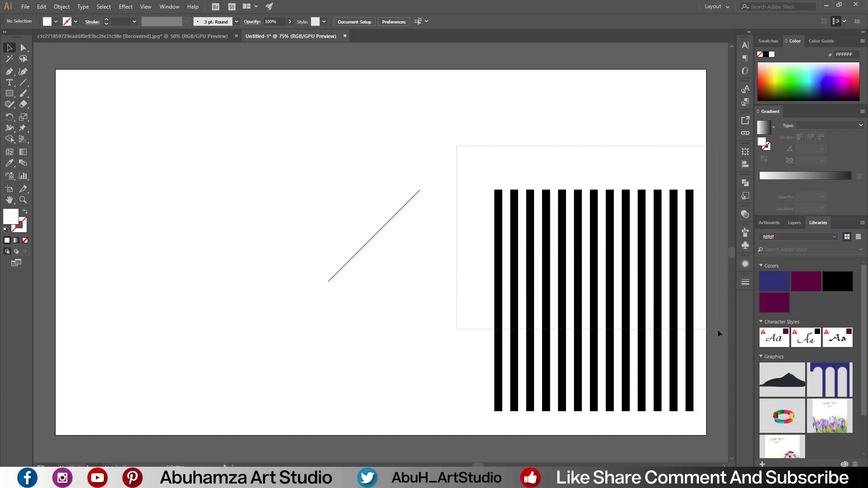
{"action": "right_click", "coordinate": [609, 281]}
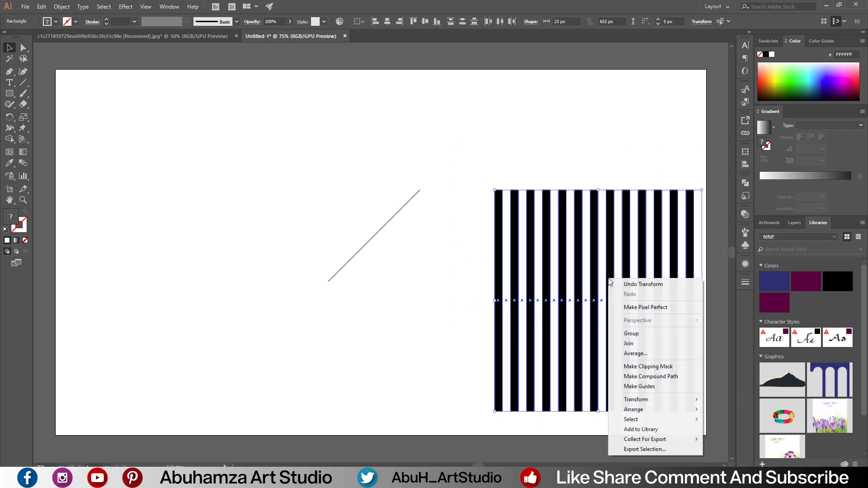
{"action": "left_click", "coordinate": [631, 333]}
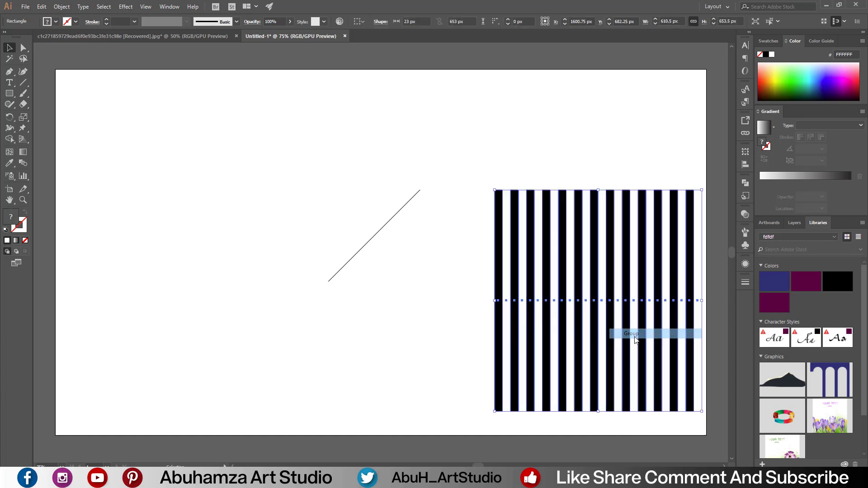
Save the grouped stripes as a new symbol named New Symbol
{"action": "left_click", "coordinate": [745, 245]}
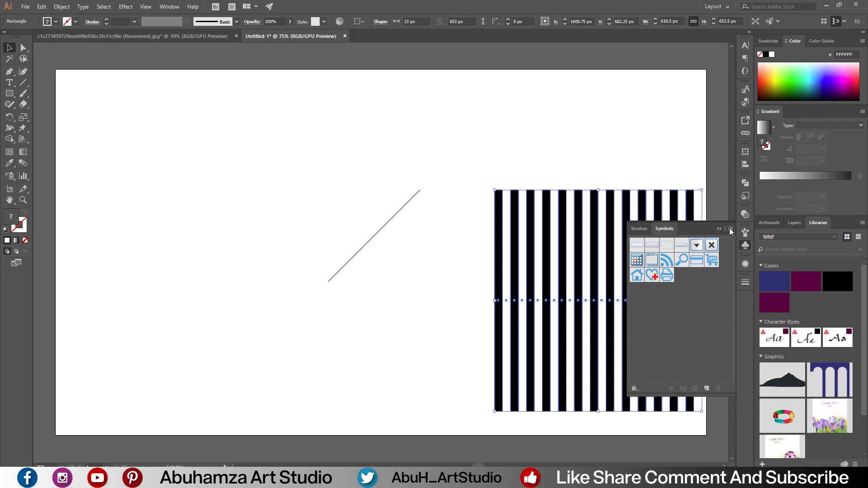
{"action": "left_click", "coordinate": [731, 230]}
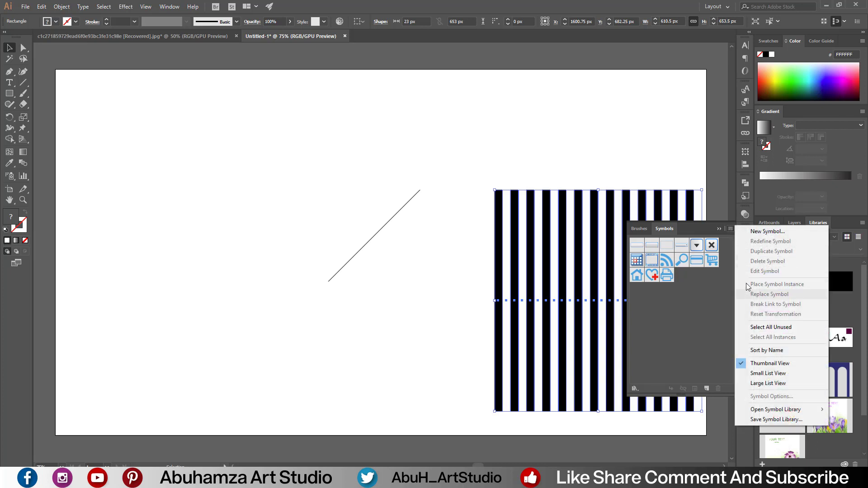
{"action": "left_click", "coordinate": [753, 232]}
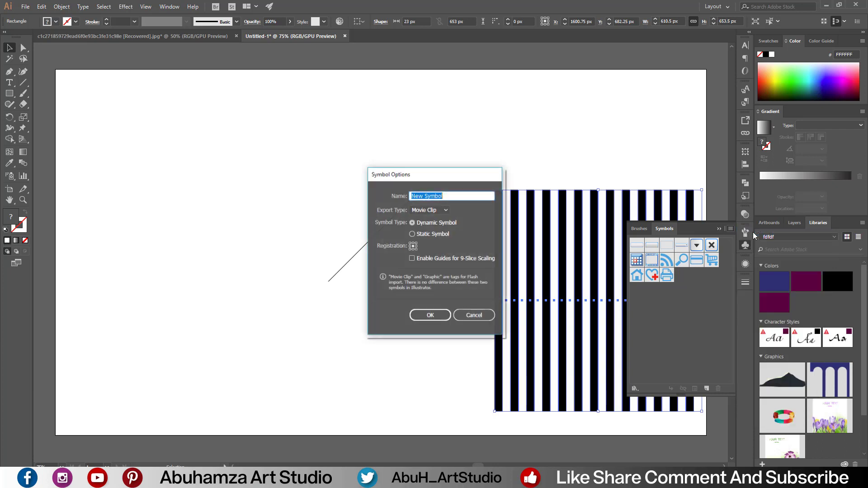
{"action": "left_click", "coordinate": [437, 316]}
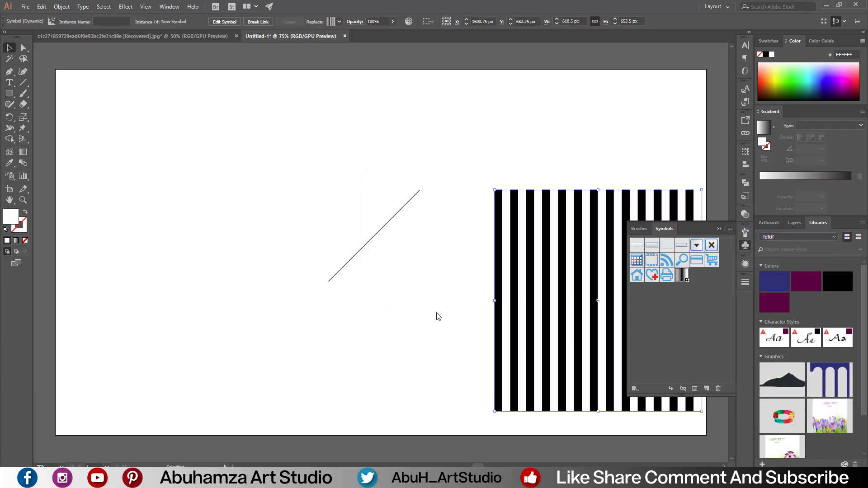
{"action": "left_click_drag", "start_coordinate": [335, 221], "coordinate": [395, 307]}
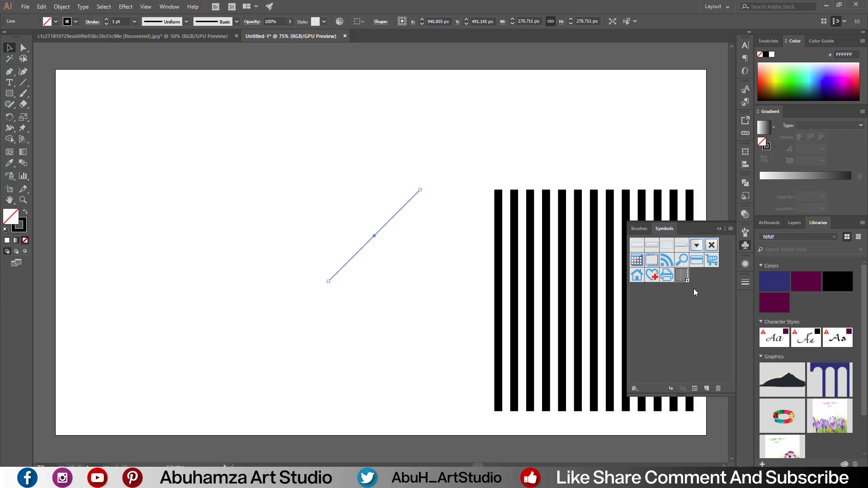
Apply Effect > 3D > Revolve to the diagonal line with Preview on and Front position
{"action": "left_click", "coordinate": [718, 229]}
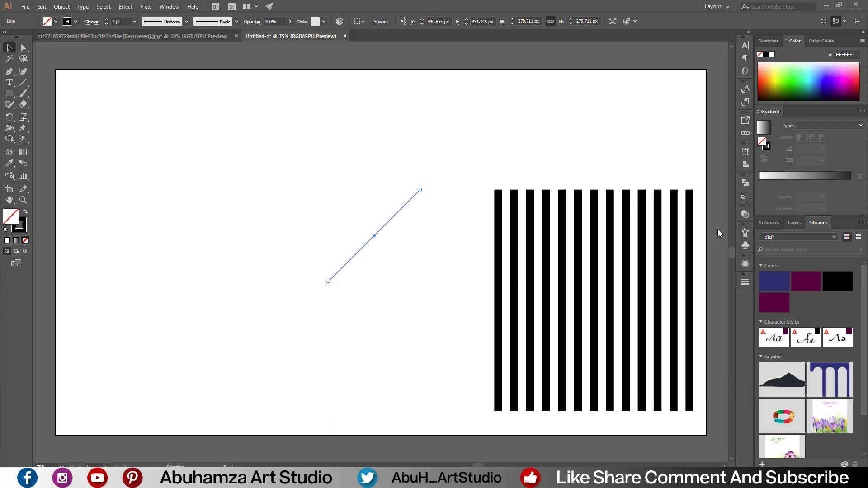
{"action": "left_click", "coordinate": [126, 6]}
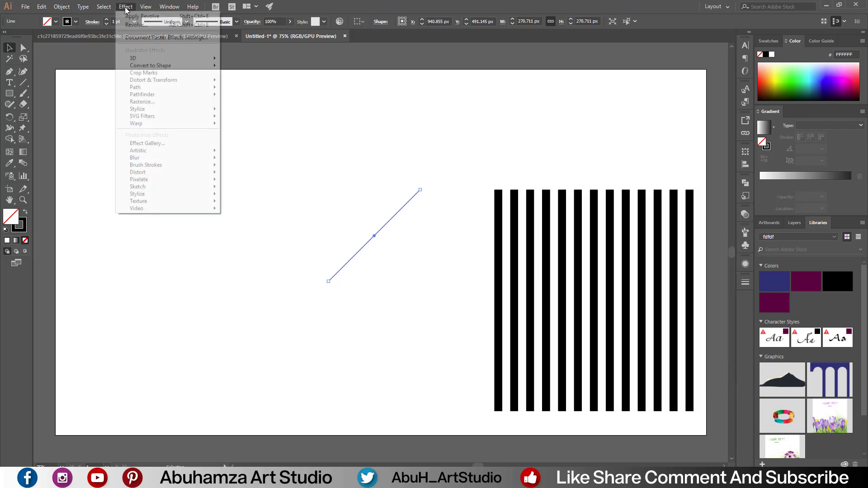
{"action": "mouse_move", "coordinate": [166, 58]}
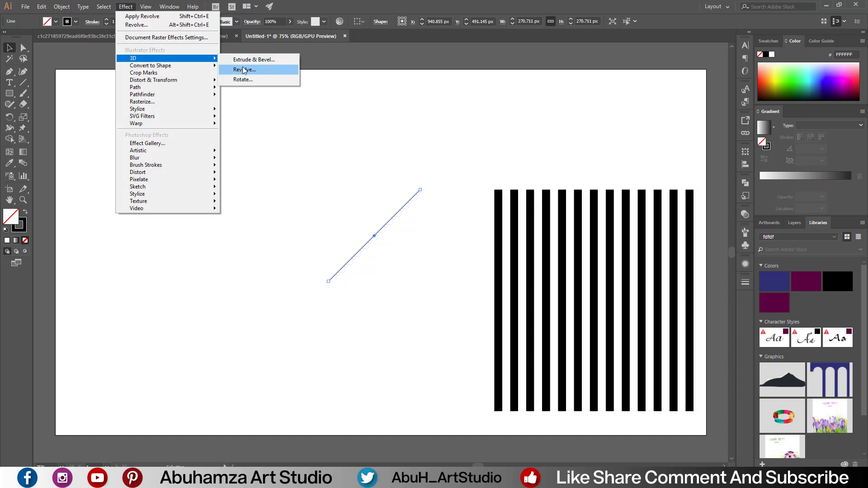
{"action": "left_click", "coordinate": [243, 70]}
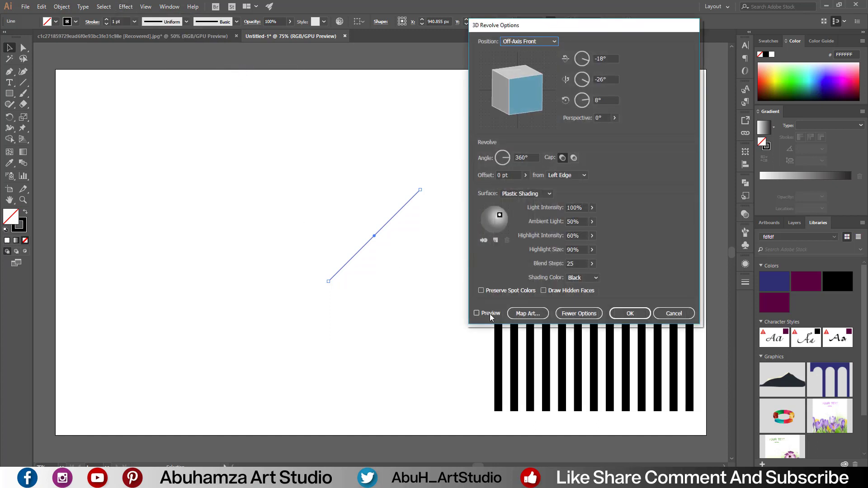
{"action": "left_click", "coordinate": [477, 313]}
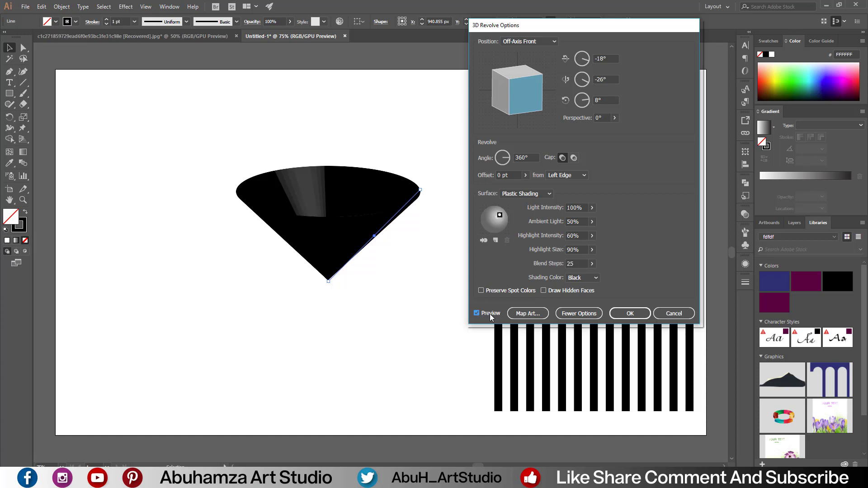
{"action": "left_click", "coordinate": [547, 40]}
{"action": "left_click", "coordinate": [547, 65]}
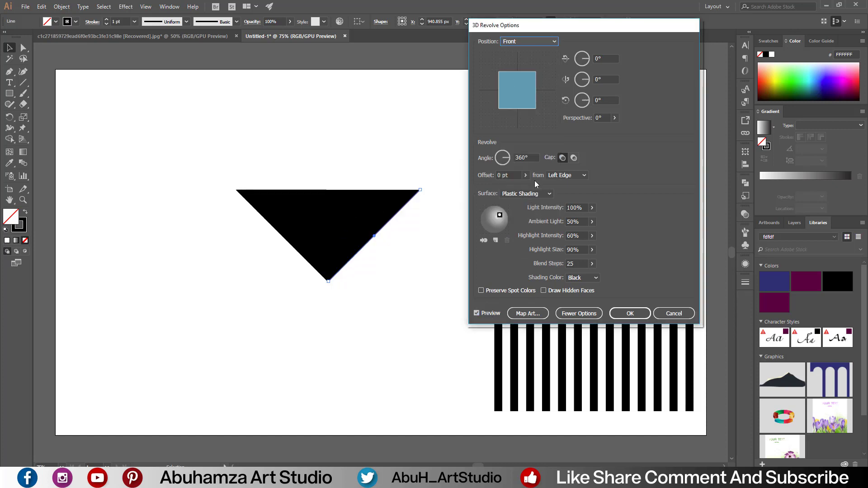
Open Map Art, try New Symbol on the first surface, then clear it
{"action": "left_click", "coordinate": [526, 314]}
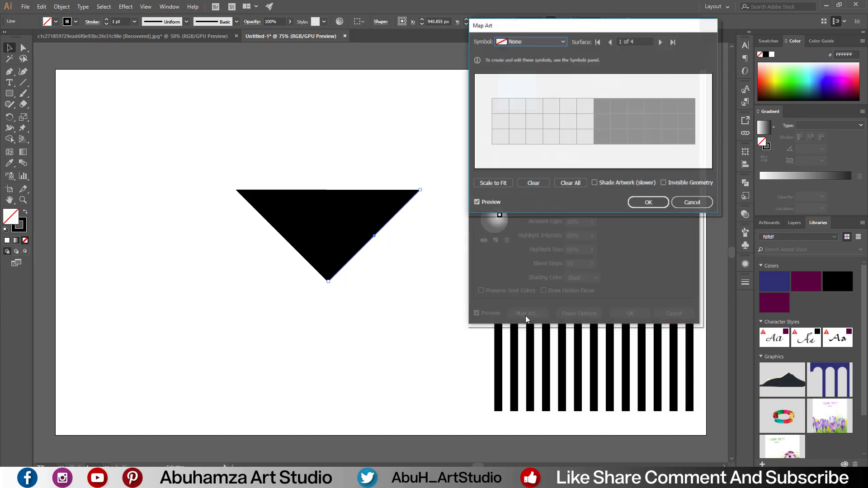
{"action": "left_click", "coordinate": [563, 41]}
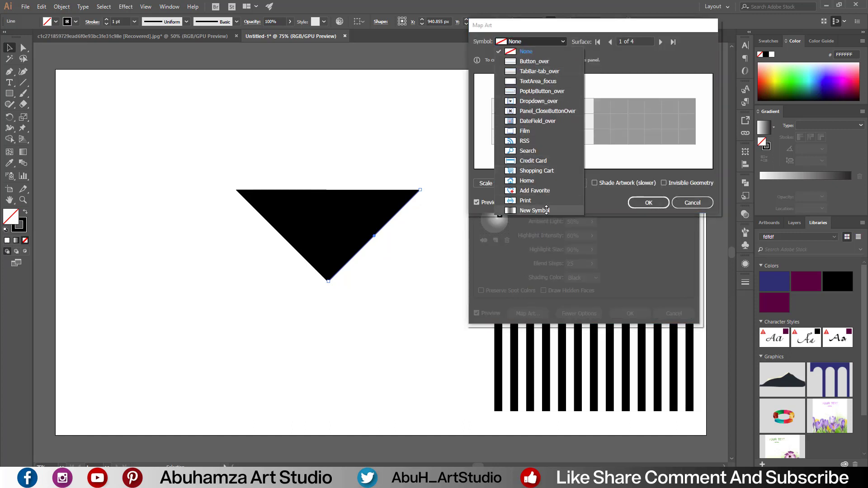
{"action": "left_click", "coordinate": [546, 210]}
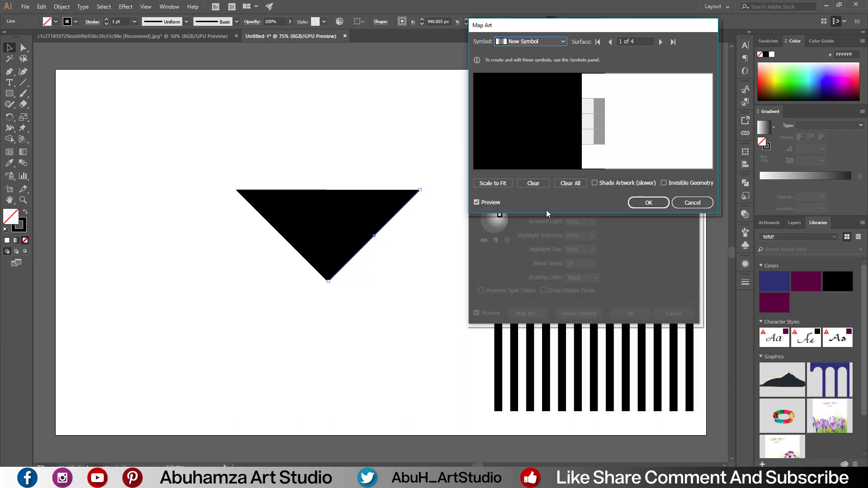
{"action": "left_click", "coordinate": [575, 185]}
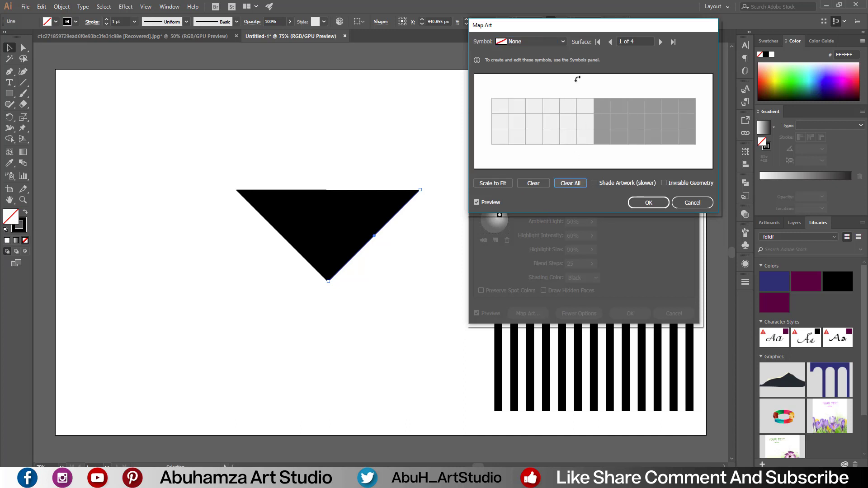
Map New Symbol onto surface 2 of 4 with Invisible Geometry, stretched across the surface
{"action": "left_click", "coordinate": [658, 42]}
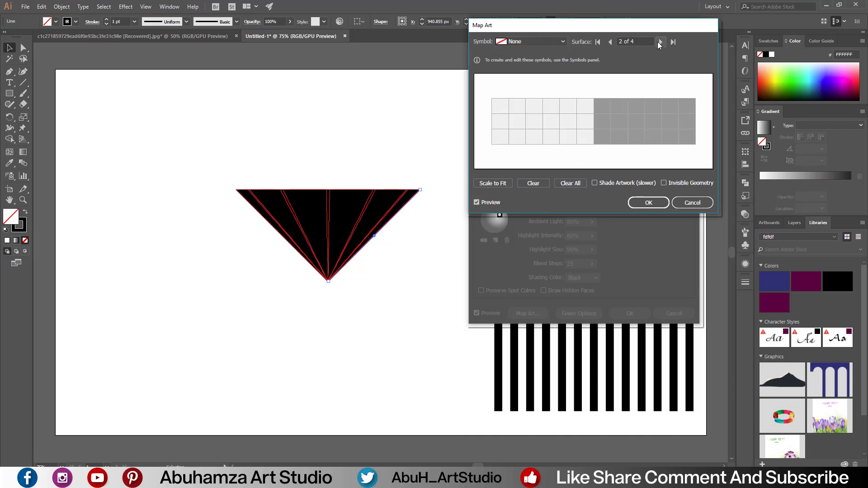
{"action": "left_click", "coordinate": [664, 183]}
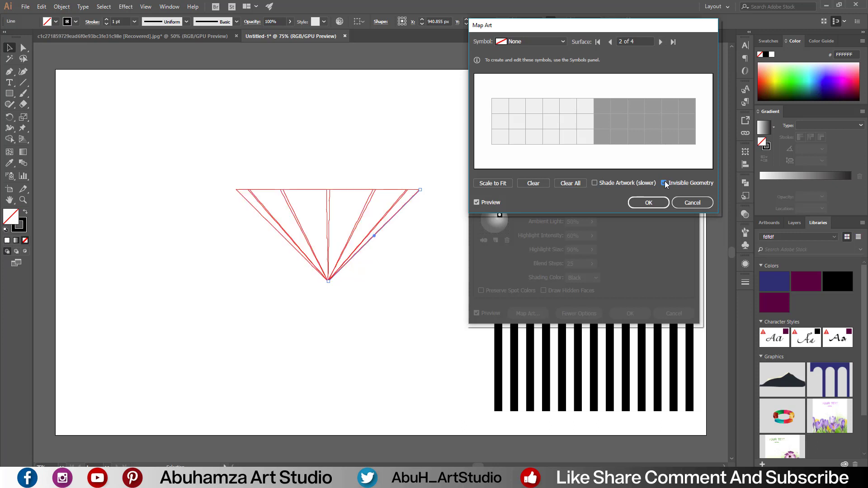
{"action": "left_click", "coordinate": [563, 42]}
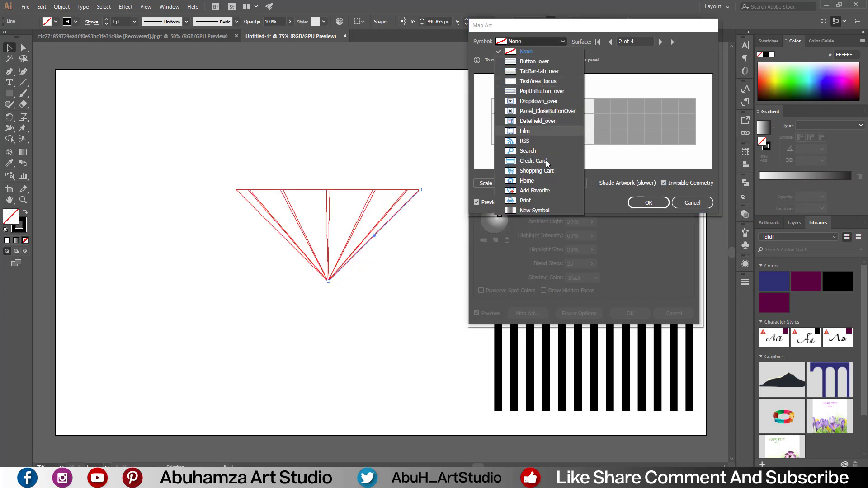
{"action": "left_click", "coordinate": [546, 210]}
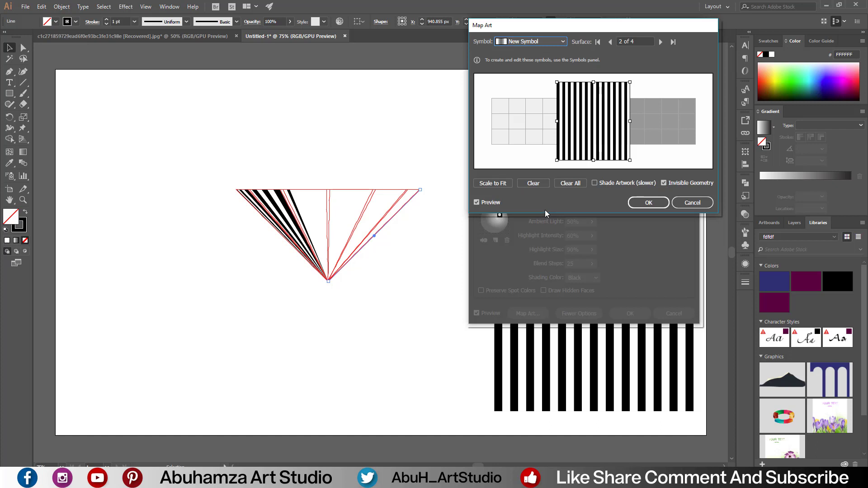
{"action": "left_click_drag", "start_coordinate": [600, 133], "coordinate": [563, 128]}
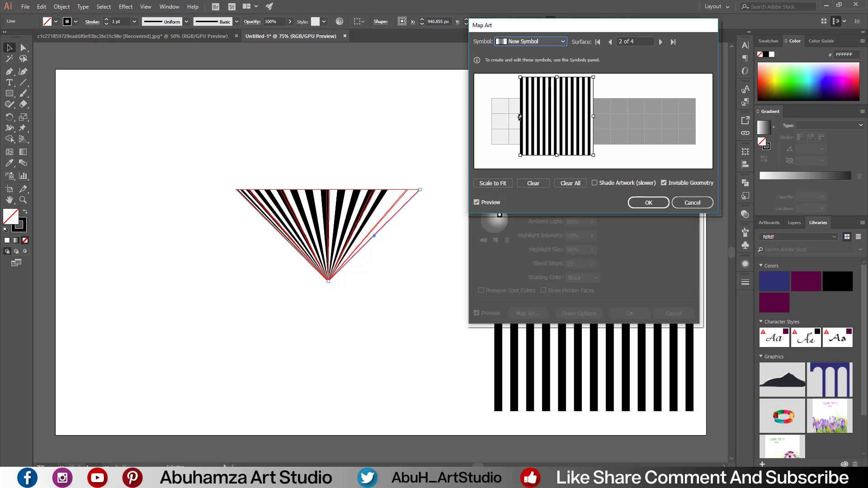
{"action": "left_click_drag", "start_coordinate": [520, 117], "coordinate": [493, 117]}
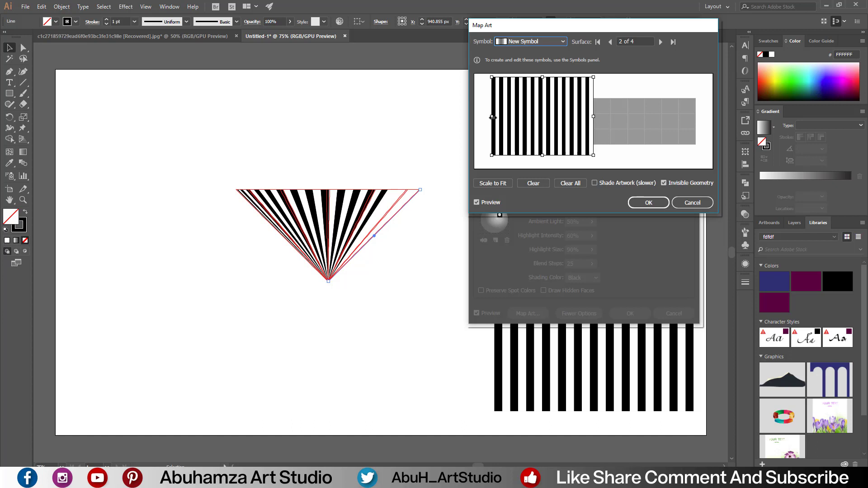
{"action": "left_click", "coordinate": [649, 202]}
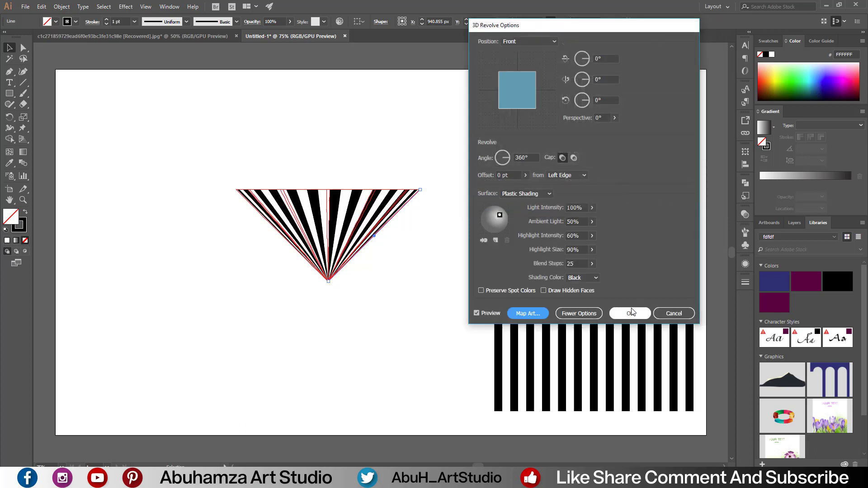
Confirm the revolve, expand the striped triangle's appearance, and move it left
{"action": "left_click", "coordinate": [630, 314]}
{"action": "left_click", "coordinate": [337, 316]}
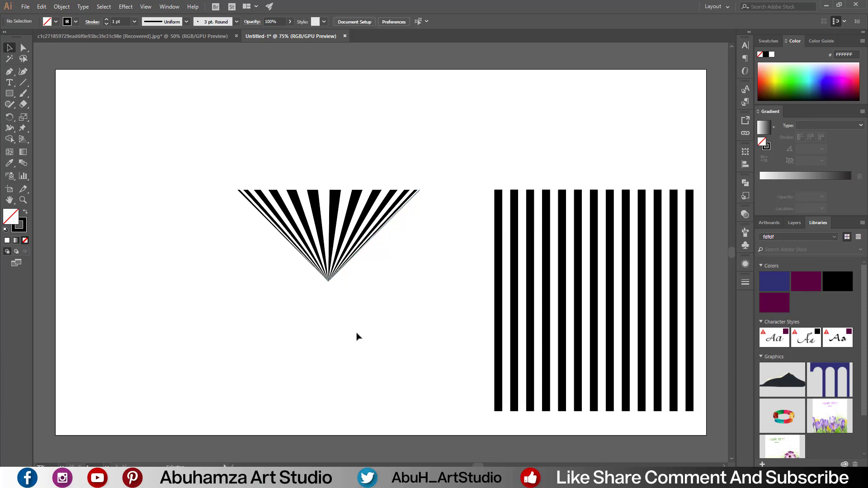
{"action": "left_click", "coordinate": [370, 240]}
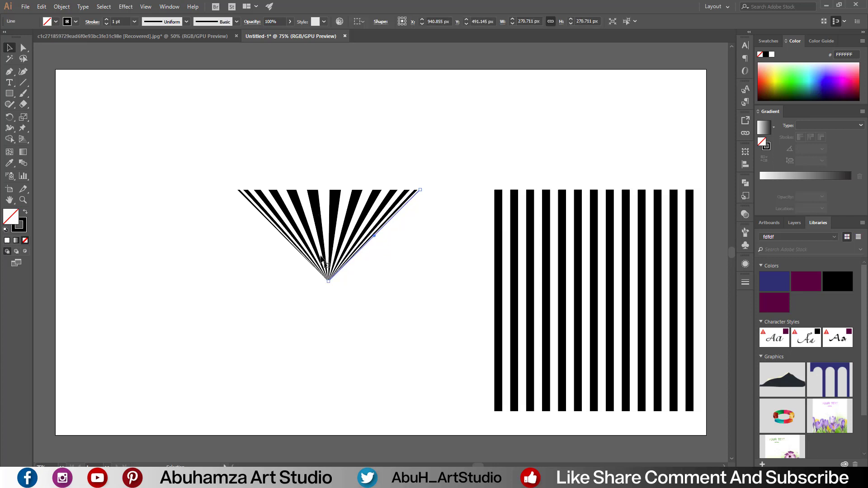
{"action": "left_click", "coordinate": [101, 5]}
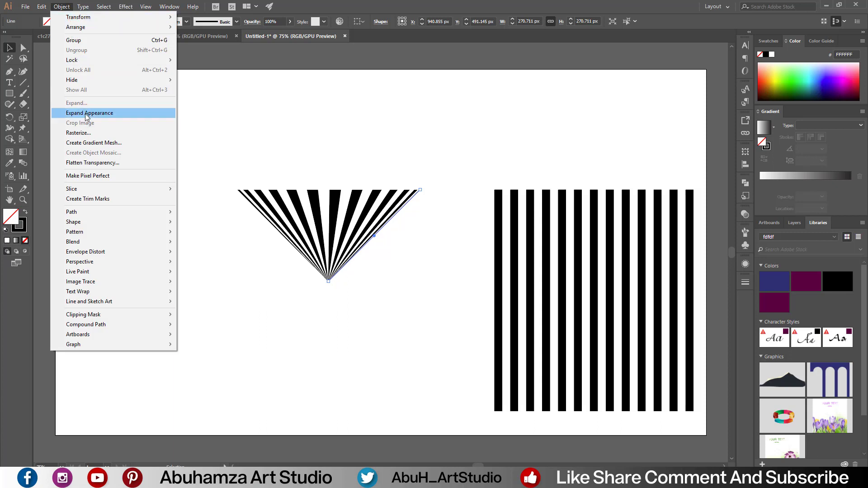
{"action": "left_click", "coordinate": [86, 117]}
{"action": "left_click", "coordinate": [219, 161]}
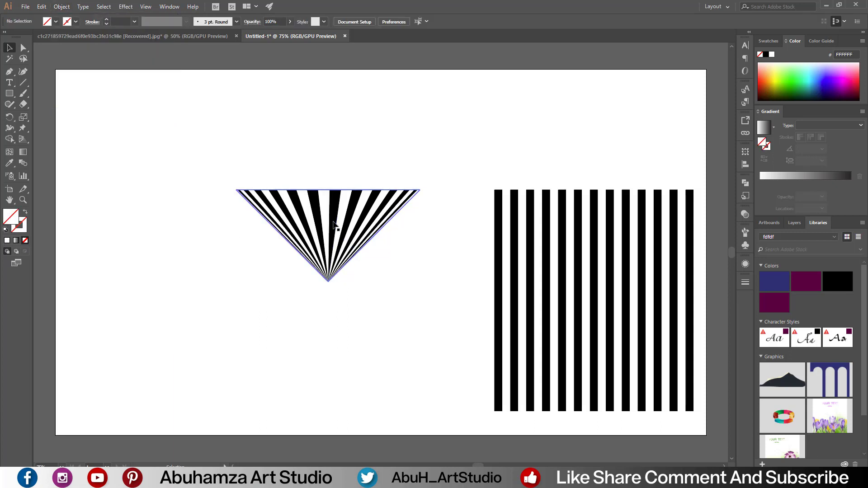
{"action": "left_click_drag", "start_coordinate": [334, 224], "coordinate": [225, 230]}
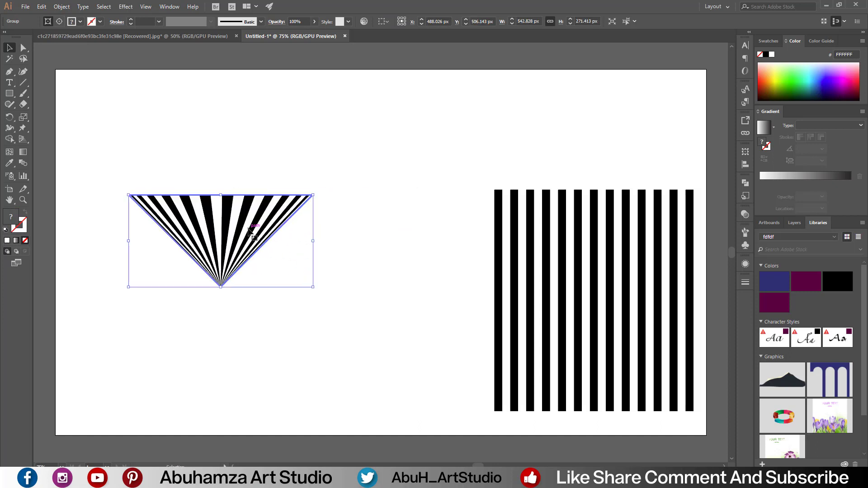
Move the striped triangle down toward the bottom-left of the artboard
{"action": "right_click", "coordinate": [249, 230]}
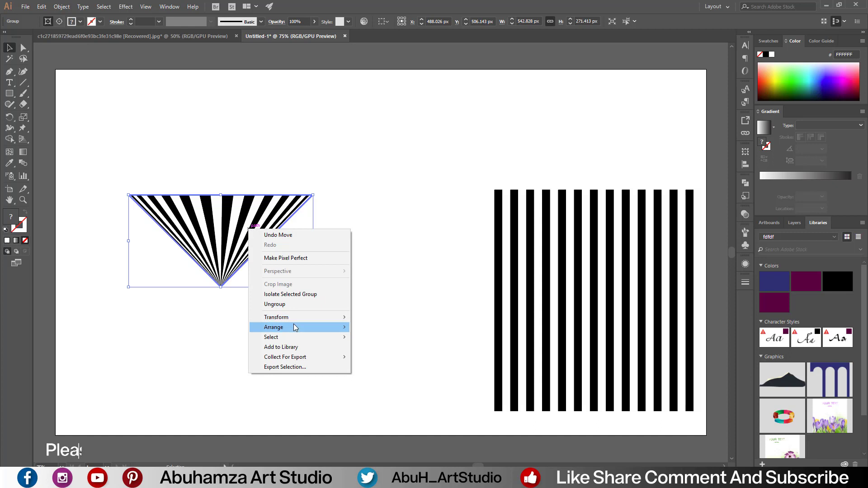
{"action": "left_click_drag", "start_coordinate": [208, 248], "coordinate": [213, 346]}
{"action": "left_click", "coordinate": [215, 267]}
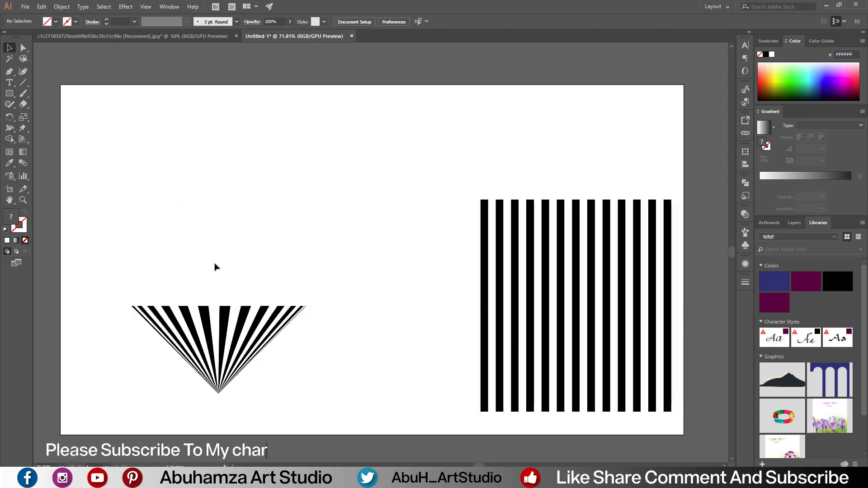
{"action": "left_click", "coordinate": [213, 344]}
Transform Each with Reflect X and Y around the top-centre point, adding a mirrored copy
{"action": "right_click", "coordinate": [211, 326]}
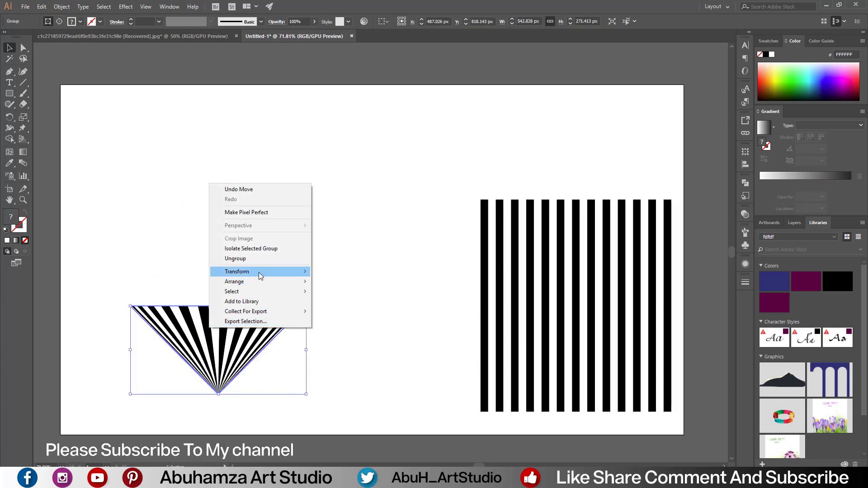
{"action": "mouse_move", "coordinate": [238, 271]}
{"action": "left_click", "coordinate": [351, 337]}
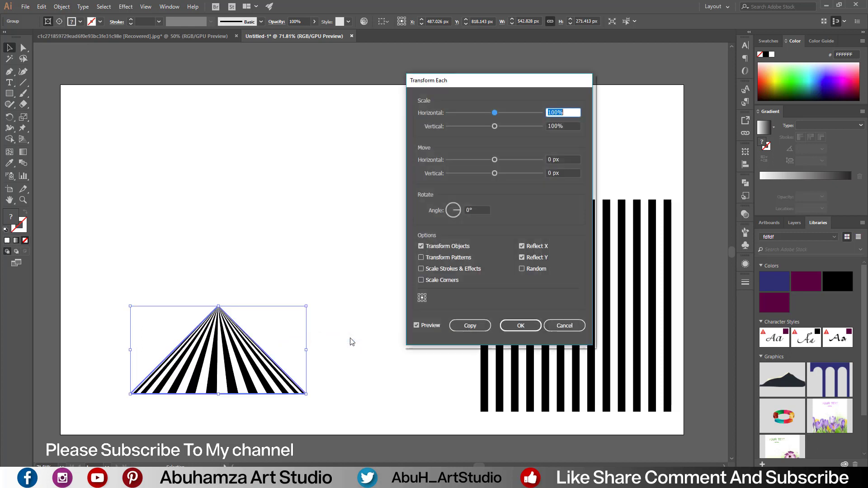
{"action": "left_click", "coordinate": [422, 295]}
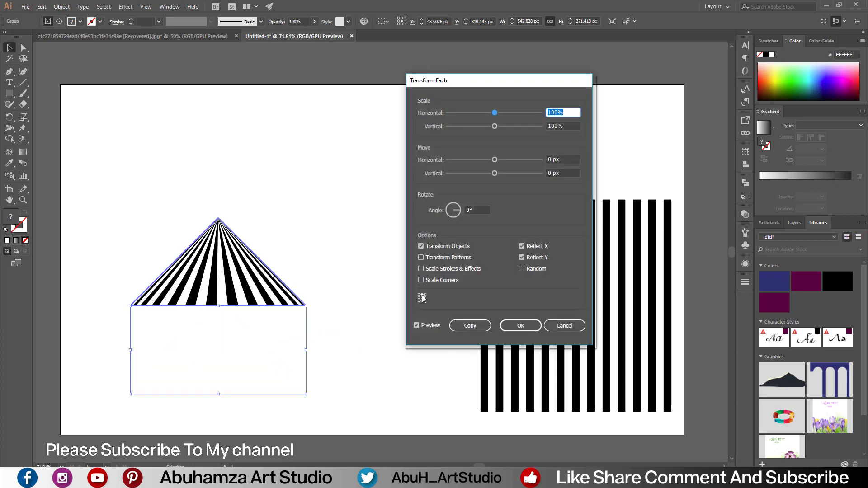
{"action": "left_click", "coordinate": [479, 329]}
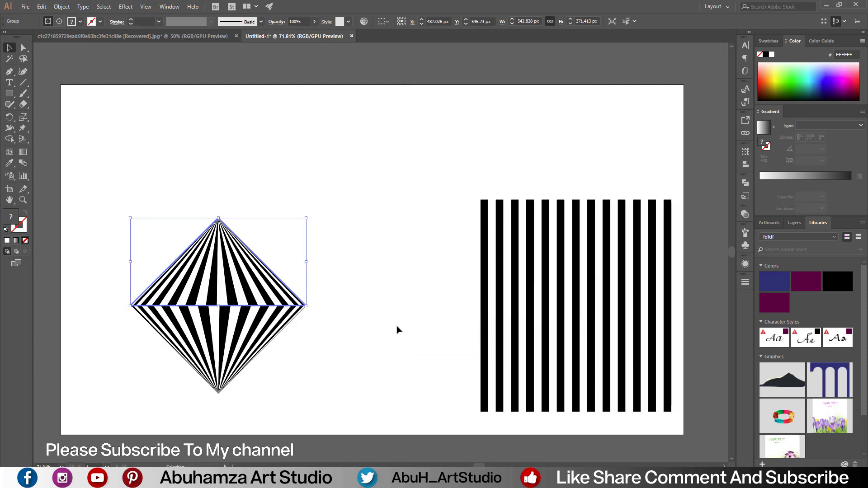
{"action": "left_click", "coordinate": [366, 278]}
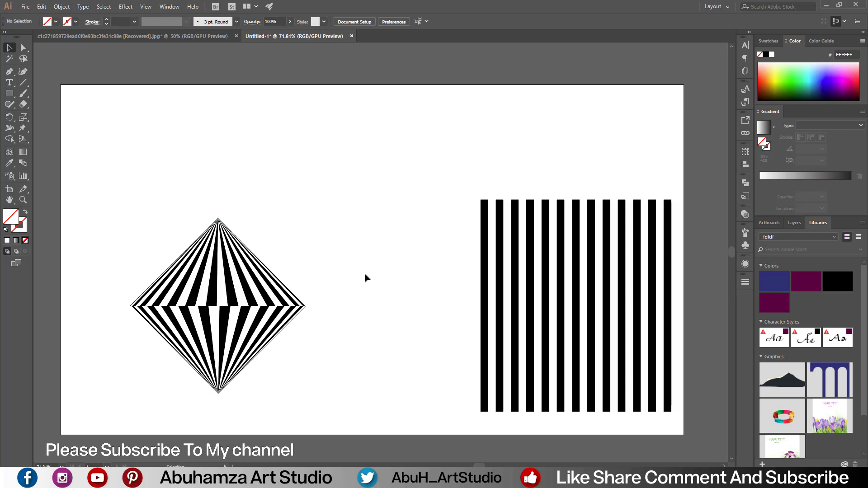
Transform Each the upper triangle around its centre with only Reflect X checked
{"action": "left_click", "coordinate": [249, 269]}
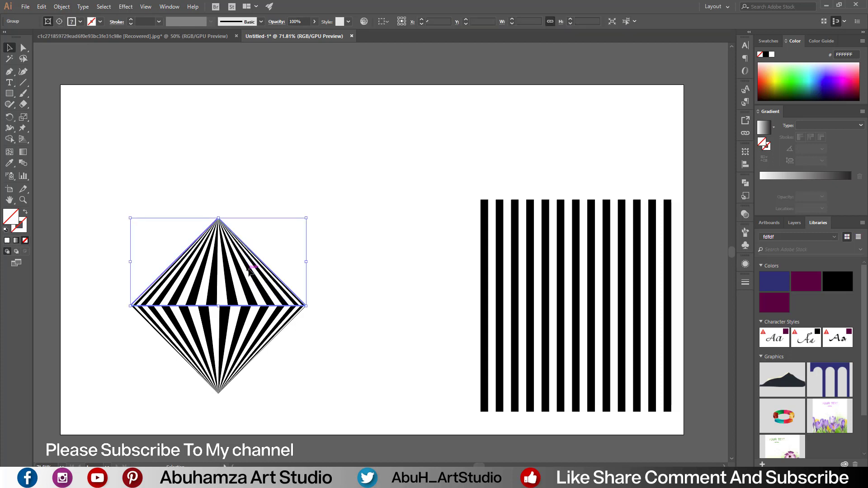
{"action": "right_click", "coordinate": [250, 270]}
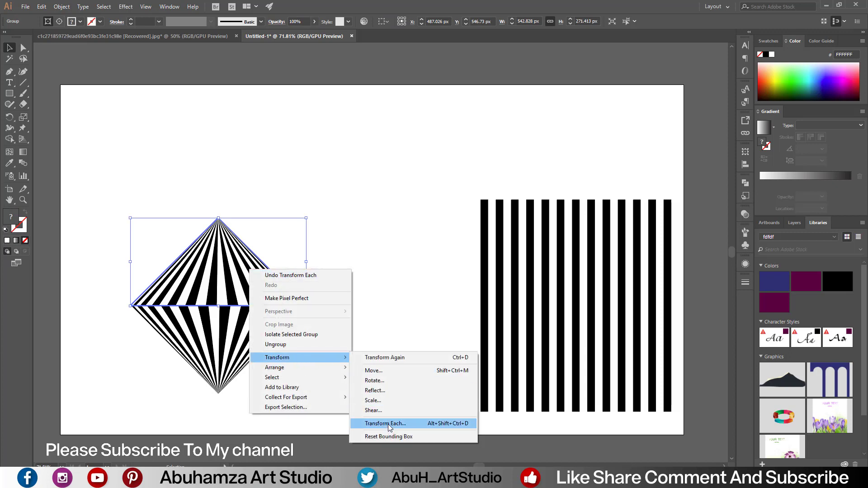
{"action": "left_click", "coordinate": [388, 424]}
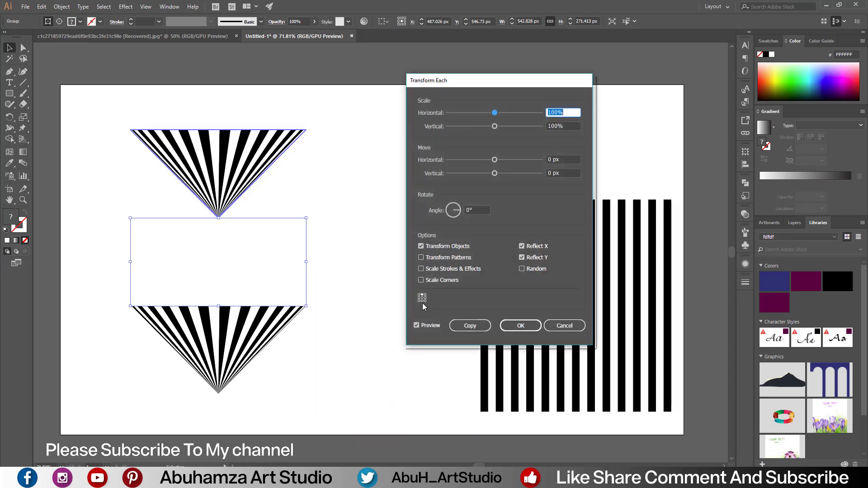
{"action": "left_click", "coordinate": [422, 299]}
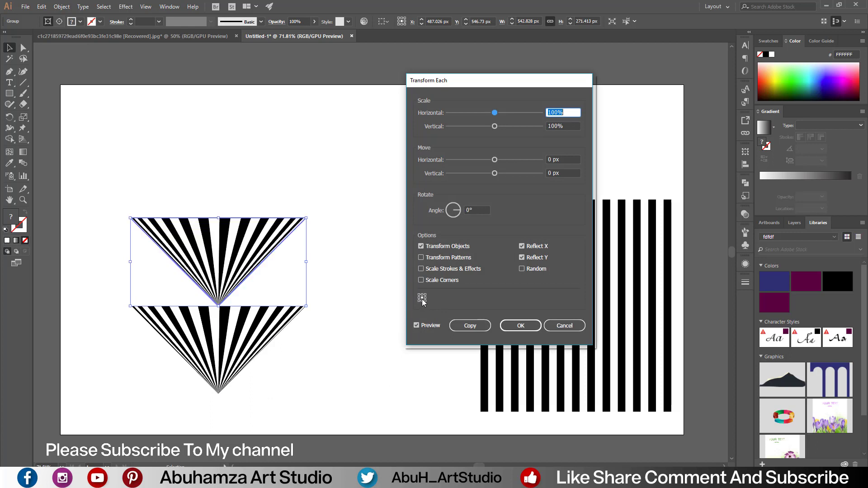
{"action": "left_click", "coordinate": [522, 246]}
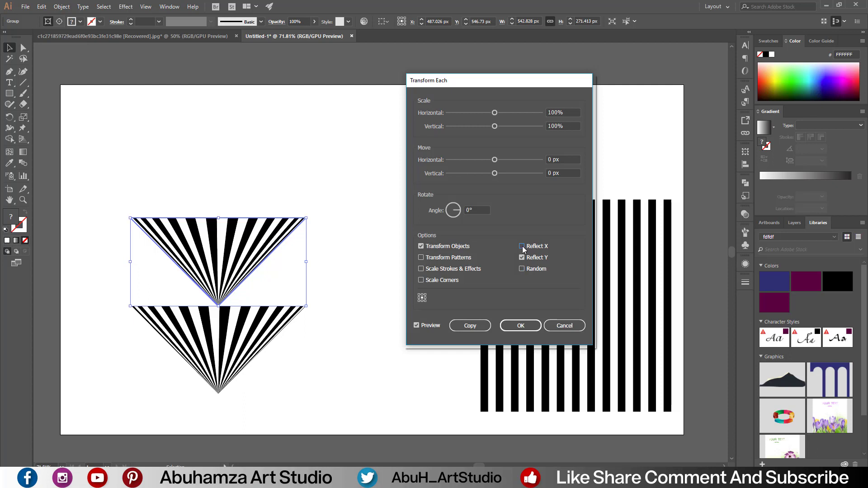
{"action": "left_click", "coordinate": [522, 245]}
{"action": "left_click", "coordinate": [522, 258]}
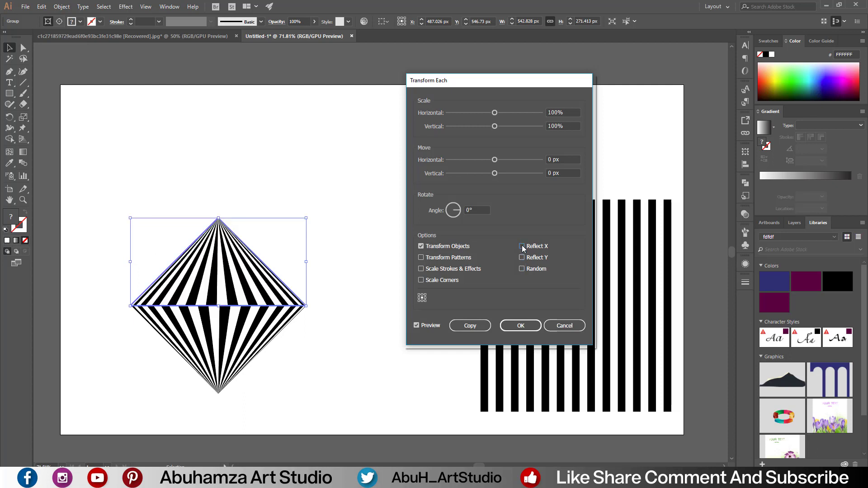
{"action": "left_click", "coordinate": [521, 246]}
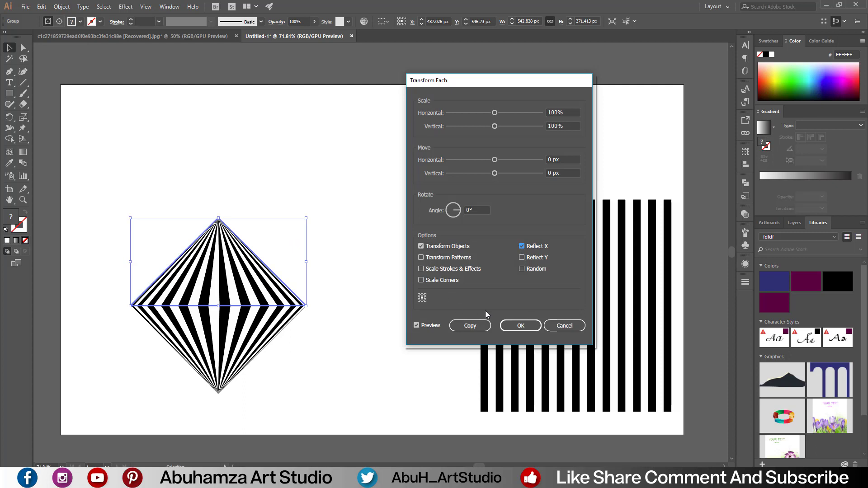
{"action": "left_click", "coordinate": [520, 325]}
{"action": "left_click", "coordinate": [424, 341]}
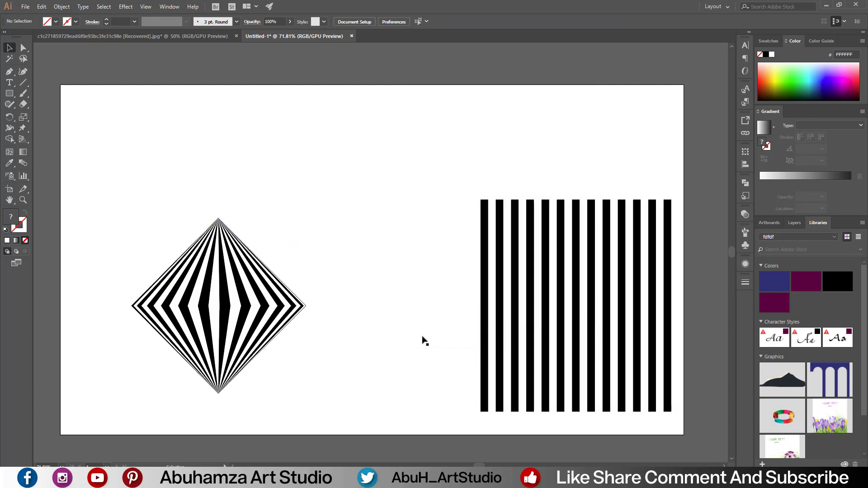
Rotate the diamond 45° into a square and add a mirrored rotated copy to its right
{"action": "left_click_drag", "start_coordinate": [159, 182], "coordinate": [311, 369]}
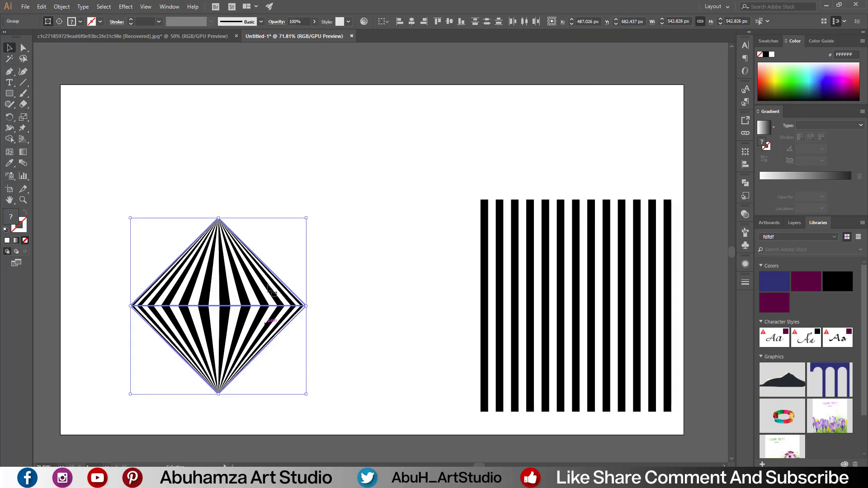
{"action": "left_click_drag", "start_coordinate": [312, 214], "coordinate": [229, 221]}
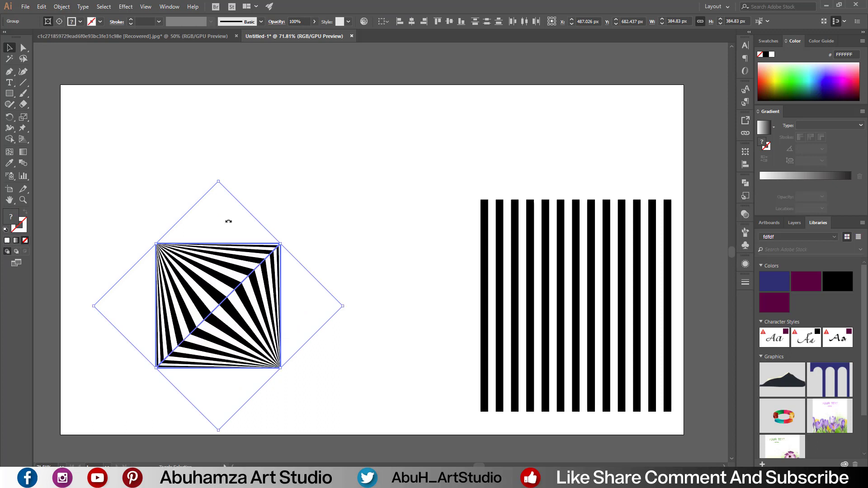
{"action": "left_click", "coordinate": [277, 213]}
{"action": "left_click_drag", "start_coordinate": [107, 202], "coordinate": [320, 409]}
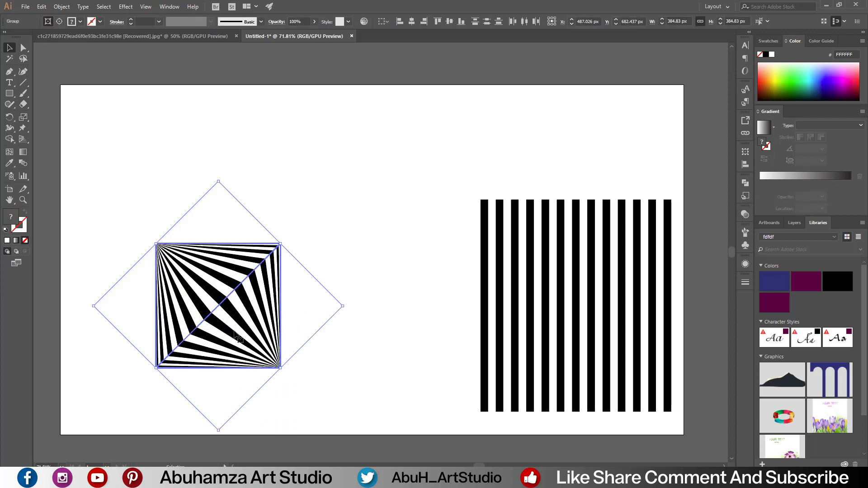
{"action": "left_click_drag", "start_coordinate": [231, 335], "coordinate": [356, 338]}
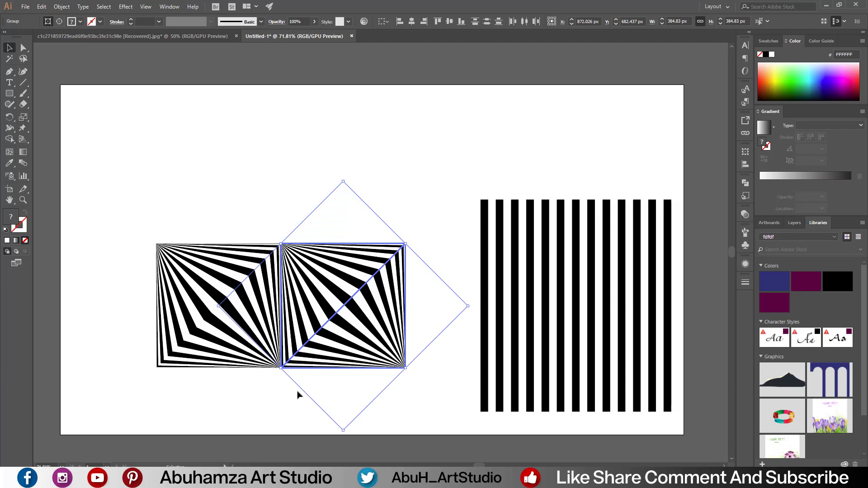
{"action": "left_click_drag", "start_coordinate": [409, 239], "coordinate": [434, 297]}
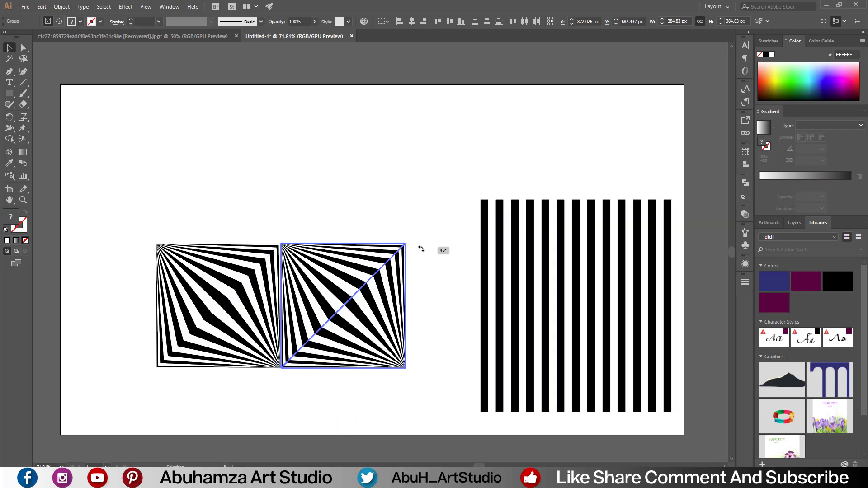
{"action": "left_click_drag", "start_coordinate": [433, 331], "coordinate": [422, 361]}
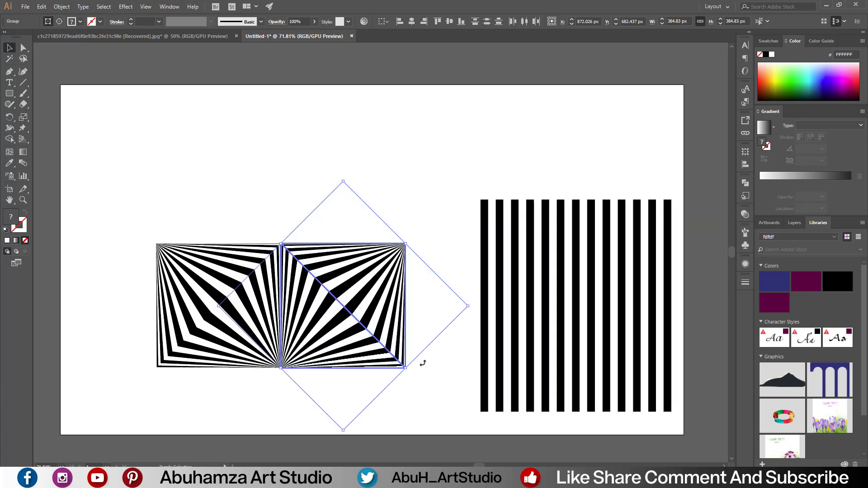
{"action": "left_click", "coordinate": [395, 178]}
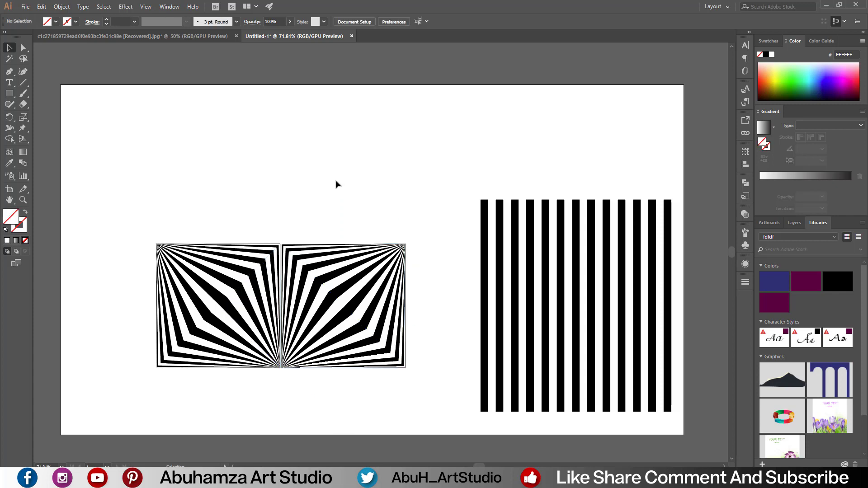
Copy both squares above, rotate the lower pair 180°, and move the starburst left and down
{"action": "mouse_move", "coordinate": [332, 329]}
{"action": "left_mouse_down"}
{"action": "mouse_move", "coordinate": [333, 185]}
{"action": "mouse_move", "coordinate": [336, 312]}
{"action": "left_mouse_up"}
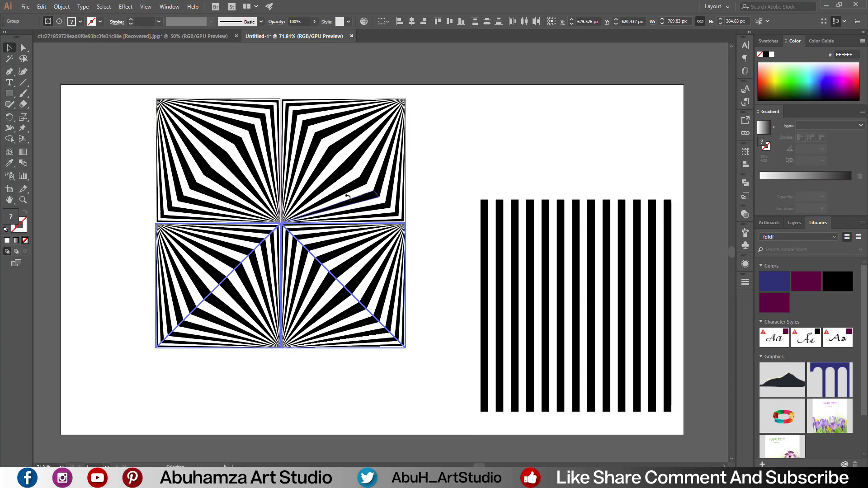
{"action": "left_click_drag", "start_coordinate": [409, 220], "coordinate": [147, 315]}
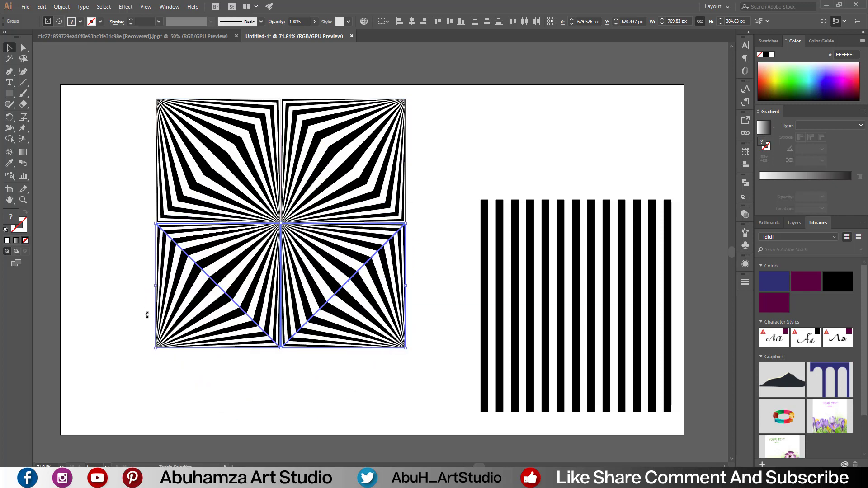
{"action": "left_click", "coordinate": [273, 391]}
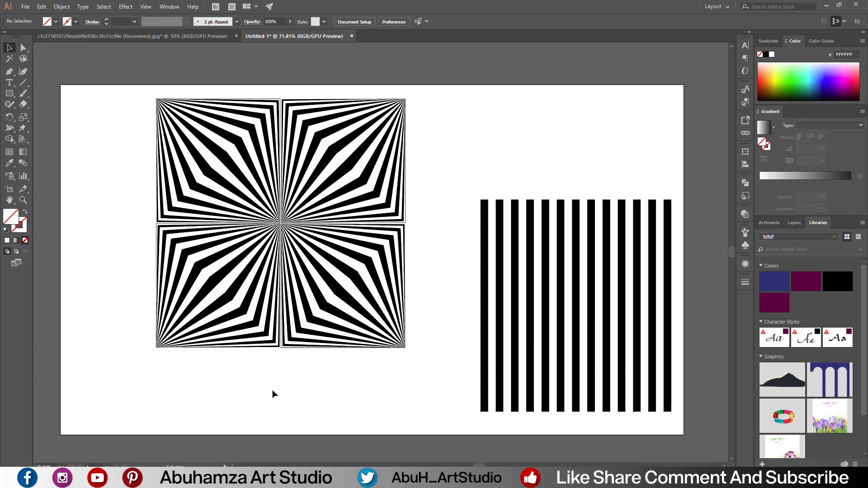
{"action": "left_click_drag", "start_coordinate": [454, 130], "coordinate": [188, 304]}
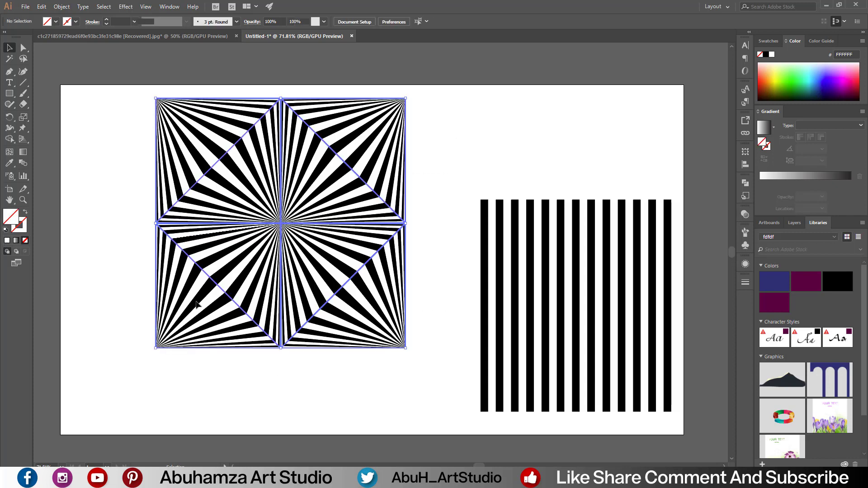
{"action": "left_click_drag", "start_coordinate": [294, 302], "coordinate": [257, 344]}
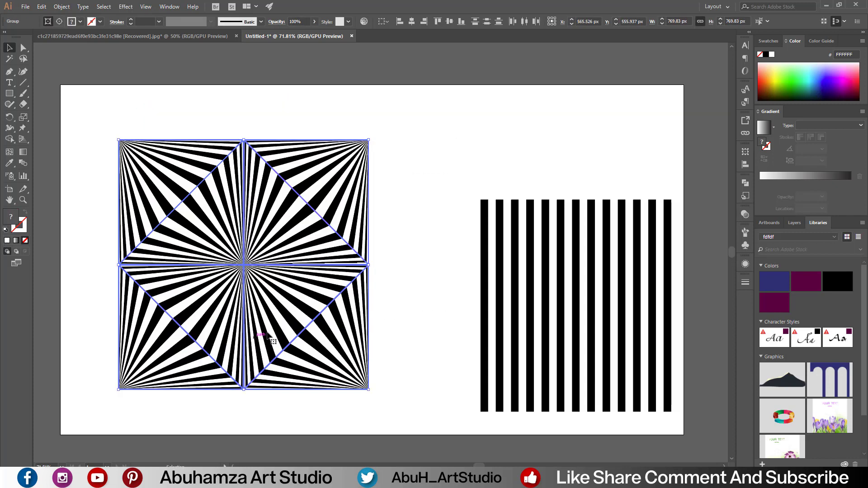
{"action": "left_click", "coordinate": [404, 152]}
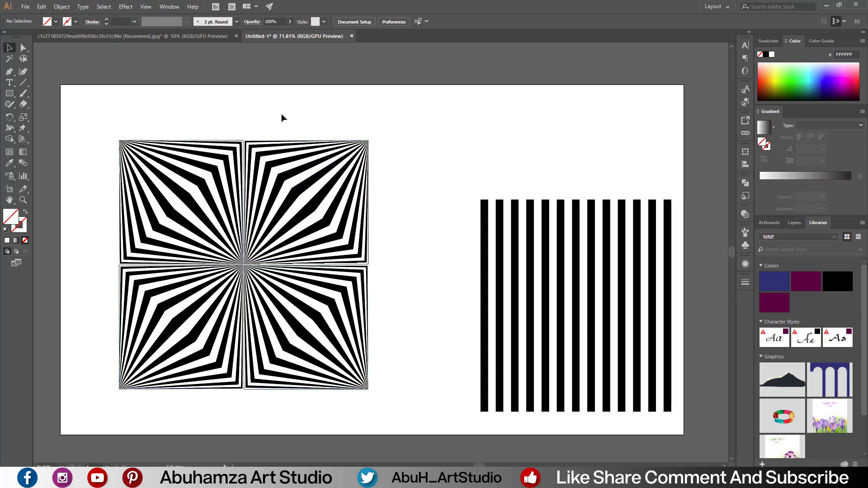
Move the stripe block to the lower right and paste a starburst copy behind the original
{"action": "left_click_drag", "start_coordinate": [513, 251], "coordinate": [641, 348]}
{"action": "left_click_drag", "start_coordinate": [120, 85], "coordinate": [329, 400]}
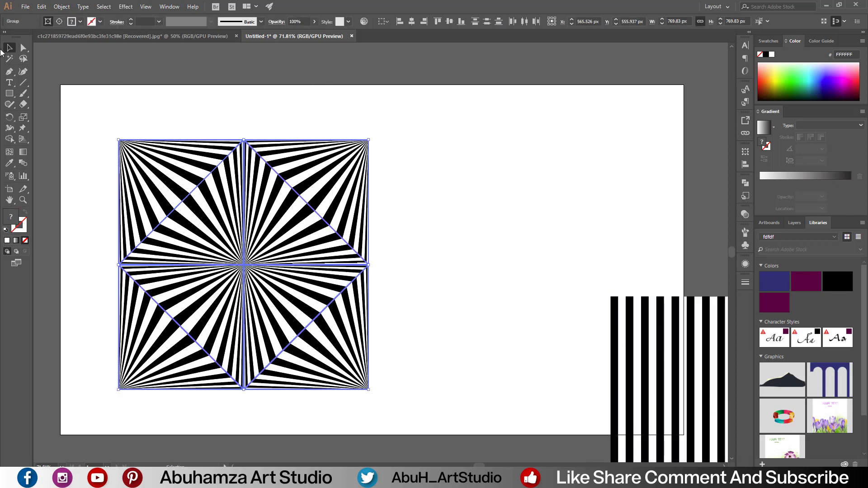
{"action": "left_click", "coordinate": [62, 7]}
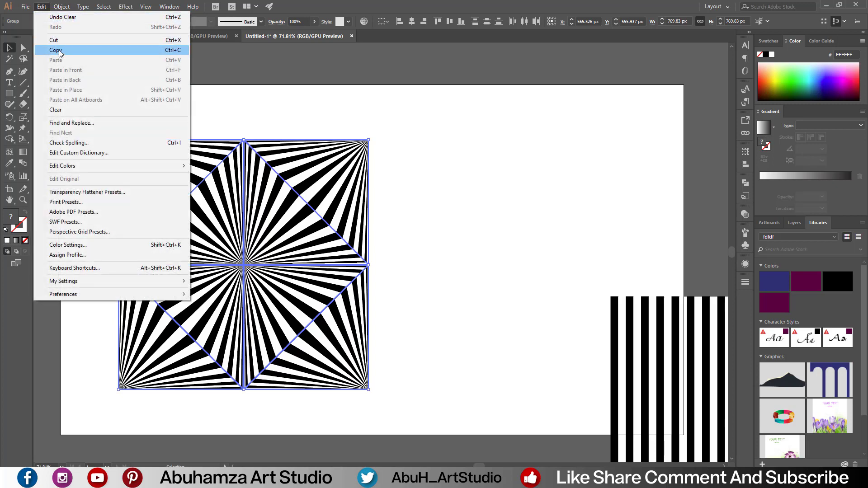
{"action": "left_click", "coordinate": [56, 50]}
{"action": "left_click", "coordinate": [42, 7]}
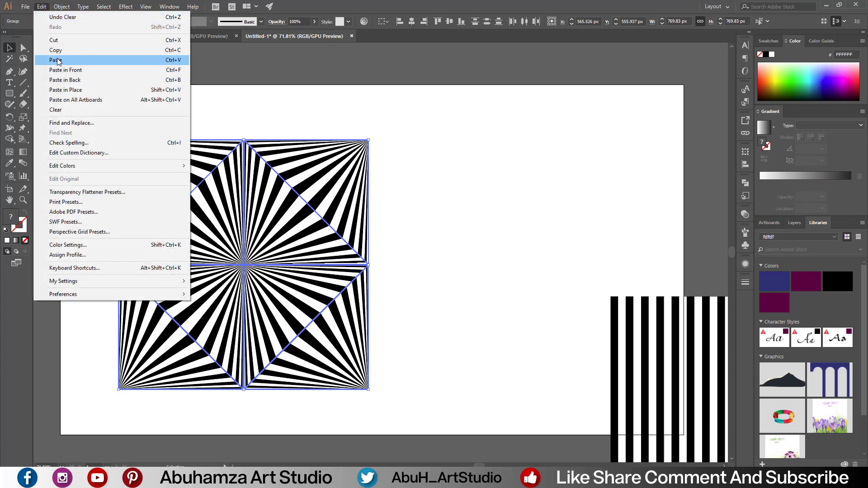
{"action": "left_click", "coordinate": [70, 79]}
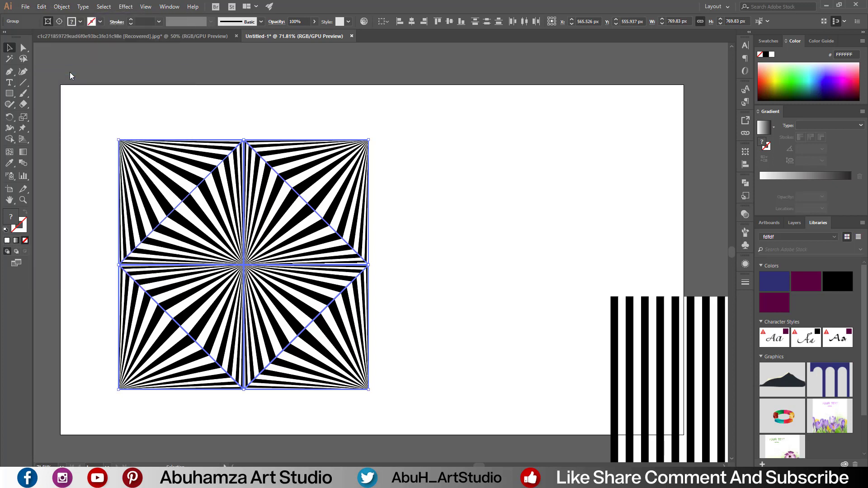
Give the starburst copy a linear gradient and the upper-right triangle a reversed 45° gradient
{"action": "left_click", "coordinate": [763, 128]}
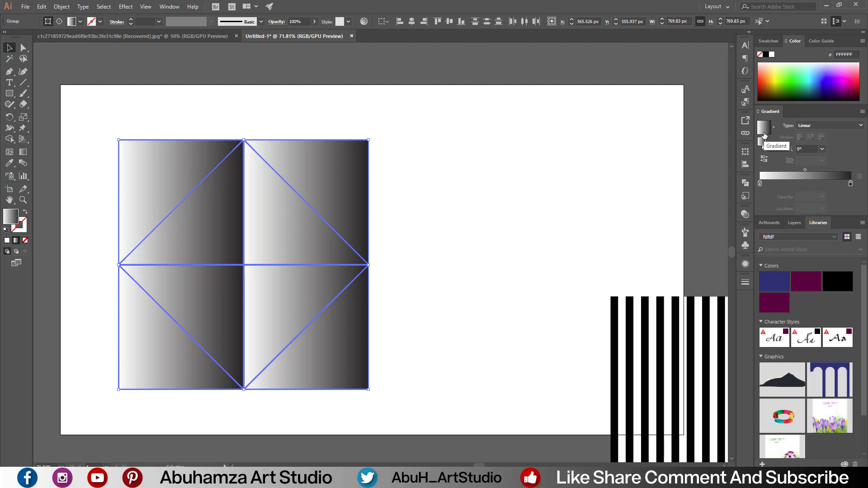
{"action": "left_click", "coordinate": [537, 213]}
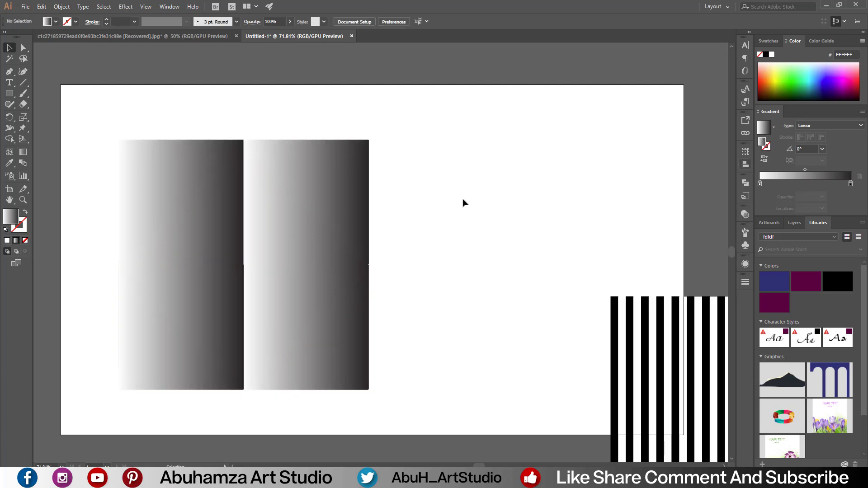
{"action": "left_click", "coordinate": [271, 211]}
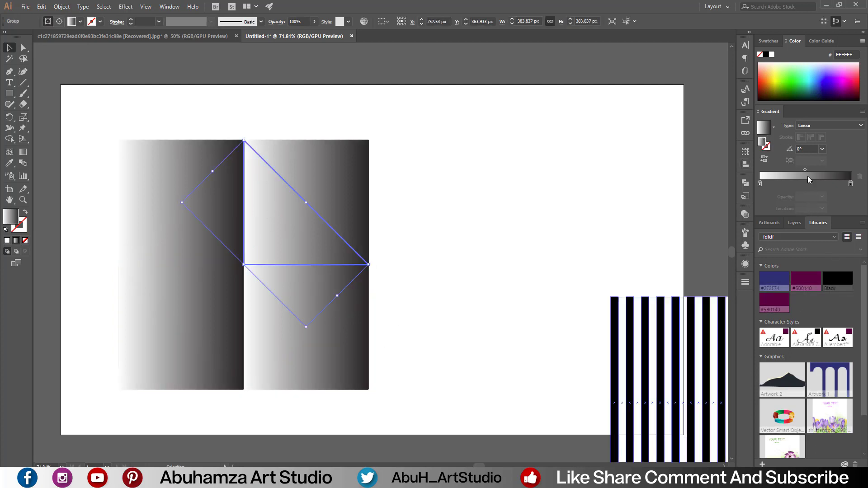
{"action": "left_click", "coordinate": [822, 148]}
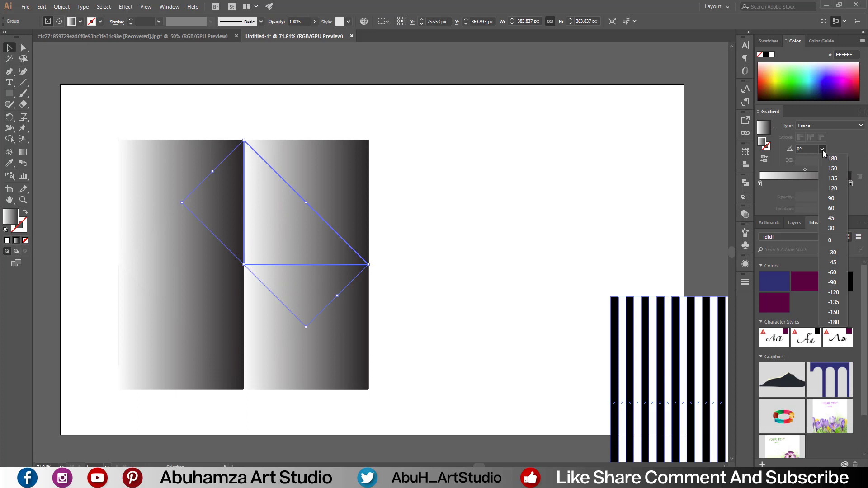
{"action": "left_click", "coordinate": [832, 218]}
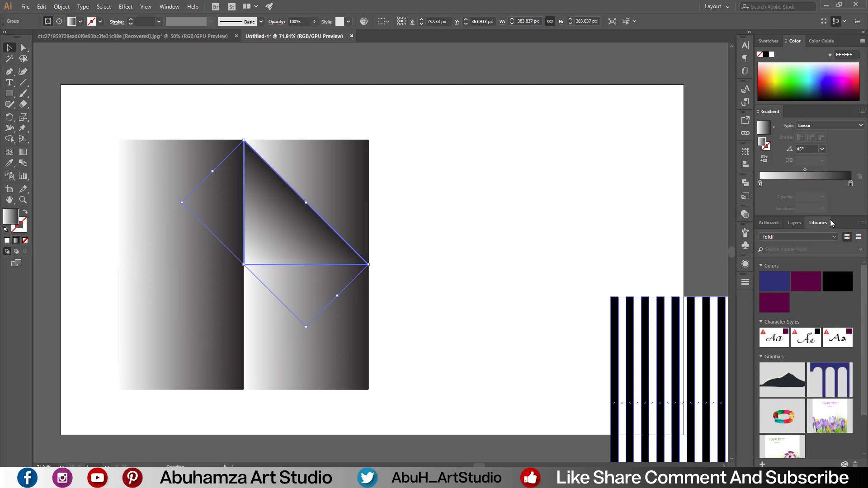
{"action": "left_click", "coordinate": [764, 159]}
Give the lower-right inner triangle a reversed -45° gradient
{"action": "left_click", "coordinate": [426, 281]}
{"action": "left_click_drag", "start_coordinate": [307, 171], "coordinate": [307, 295]}
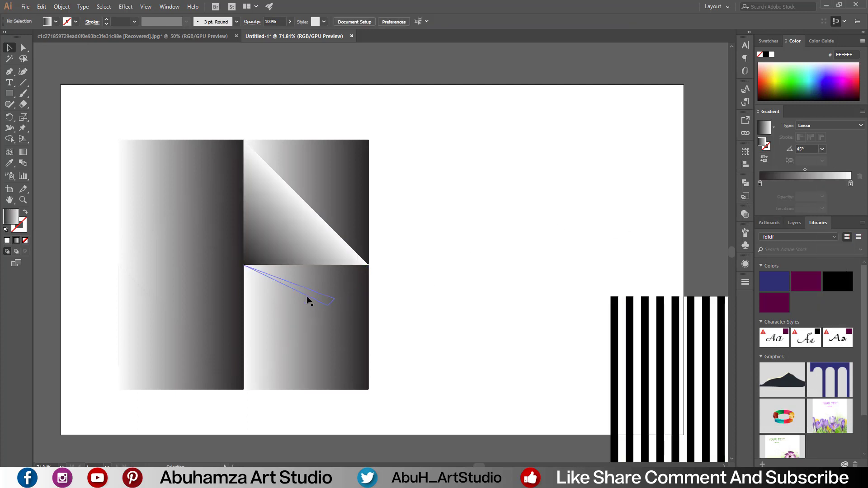
{"action": "left_click", "coordinate": [823, 148]}
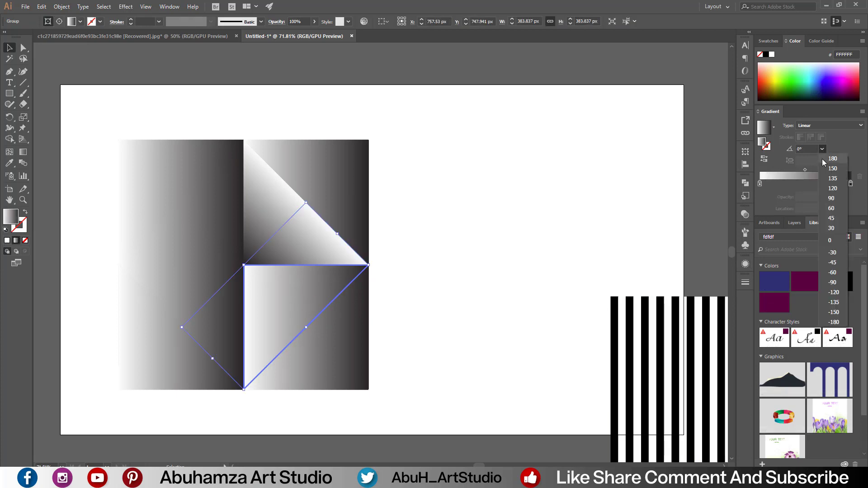
{"action": "left_click", "coordinate": [828, 260]}
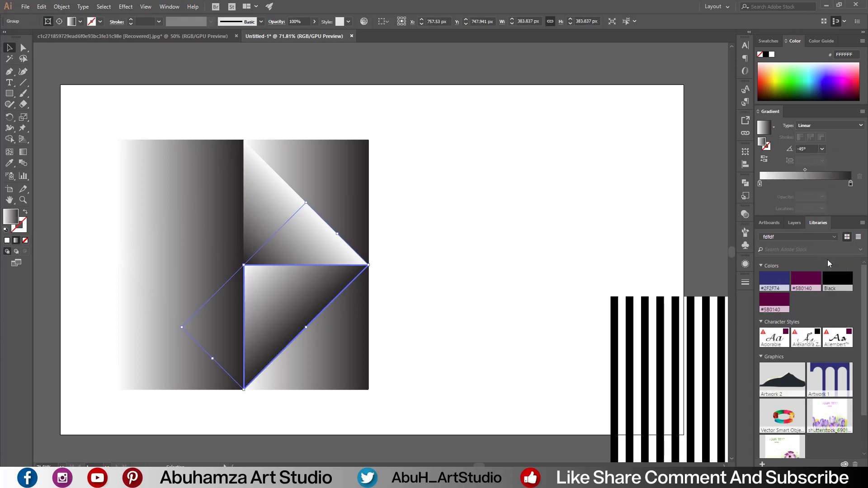
{"action": "left_click", "coordinate": [764, 160]}
Give the lower-left inner triangle a reversed -135° gradient
{"action": "left_click", "coordinate": [504, 244]}
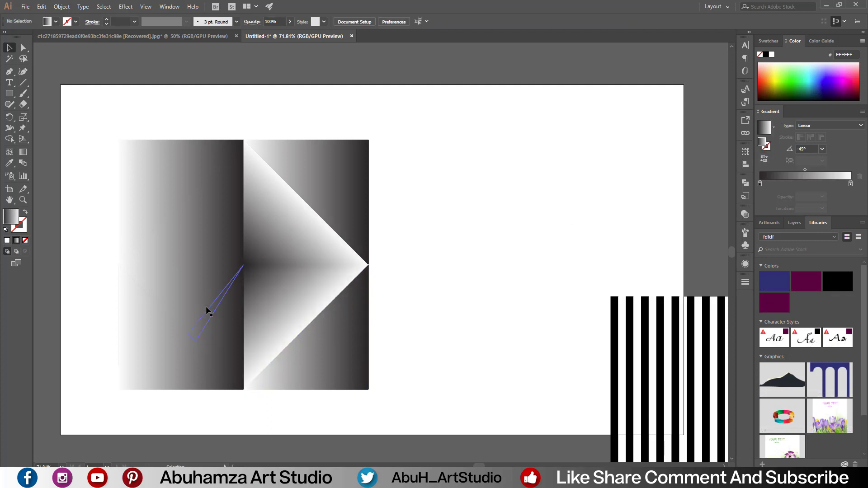
{"action": "left_click", "coordinate": [221, 309]}
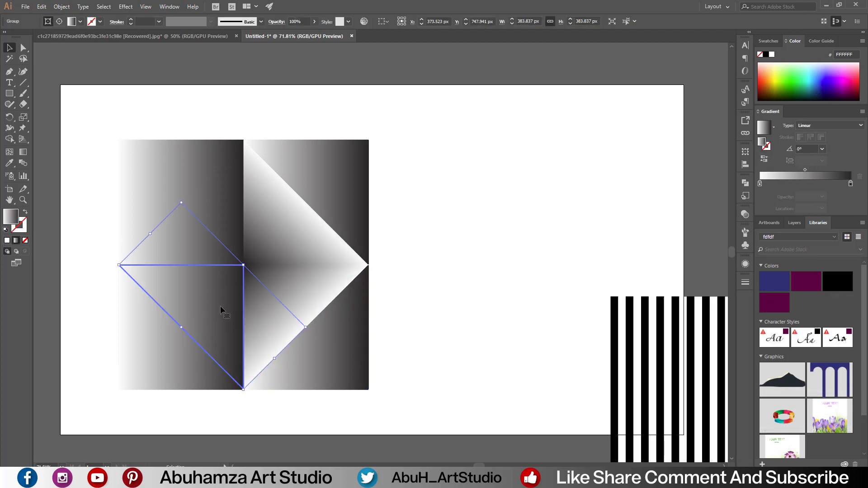
{"action": "left_click", "coordinate": [822, 149]}
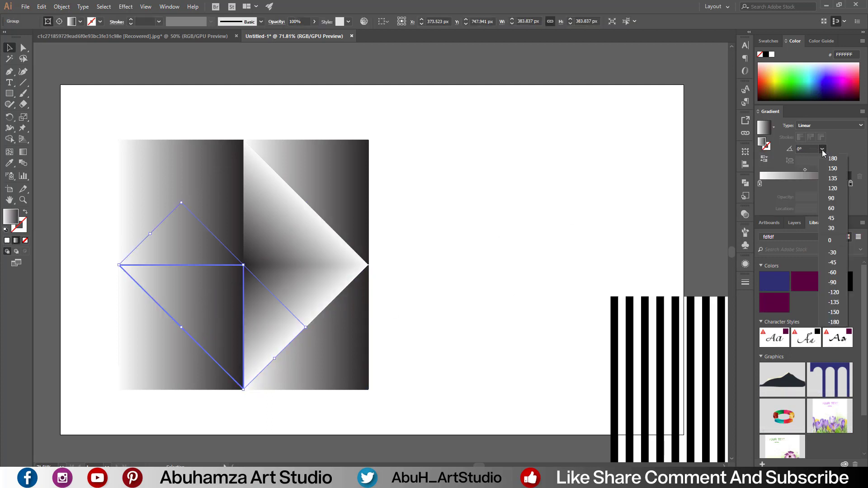
{"action": "left_click", "coordinate": [832, 303]}
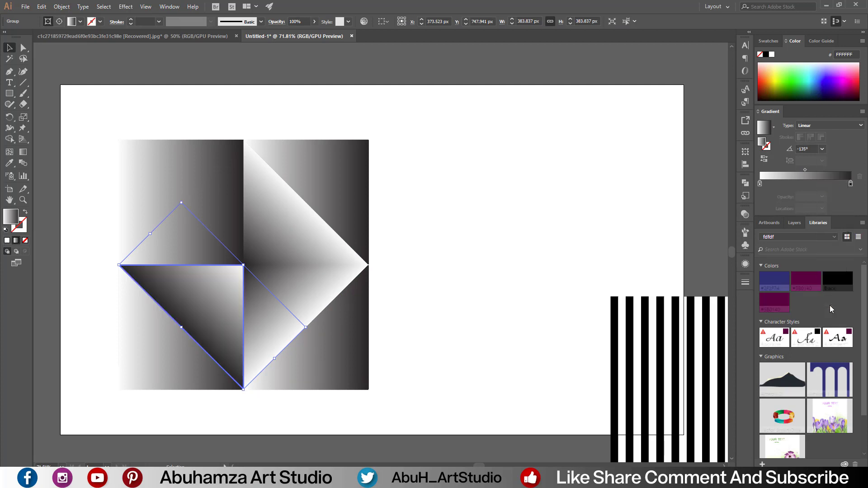
{"action": "left_click", "coordinate": [764, 159]}
Give the upper-left inner triangle a reversed 135° gradient
{"action": "left_click", "coordinate": [563, 279]}
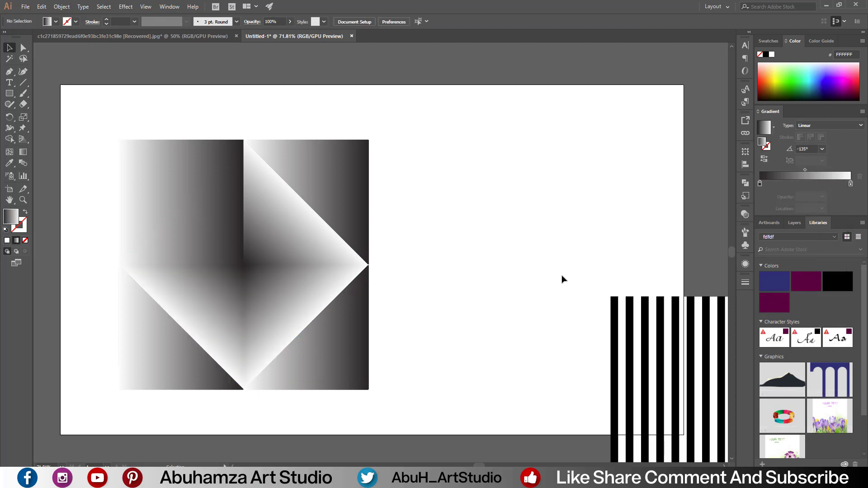
{"action": "left_click", "coordinate": [219, 234]}
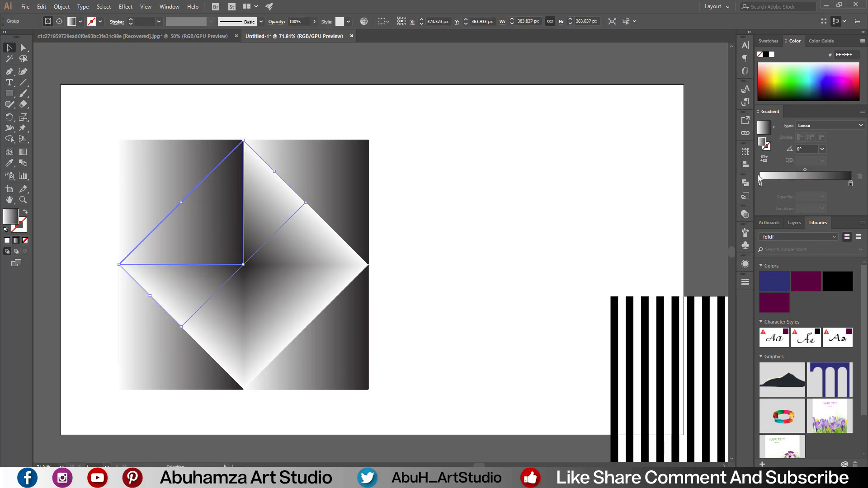
{"action": "left_click", "coordinate": [822, 148]}
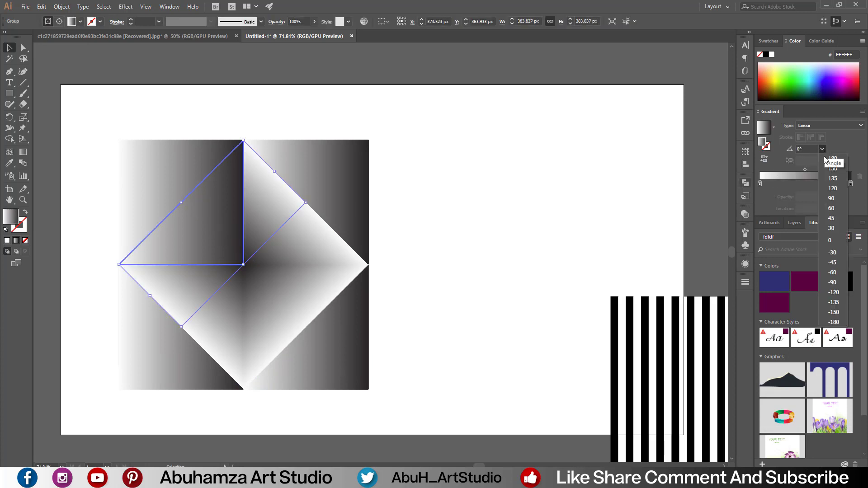
{"action": "left_click", "coordinate": [834, 303]}
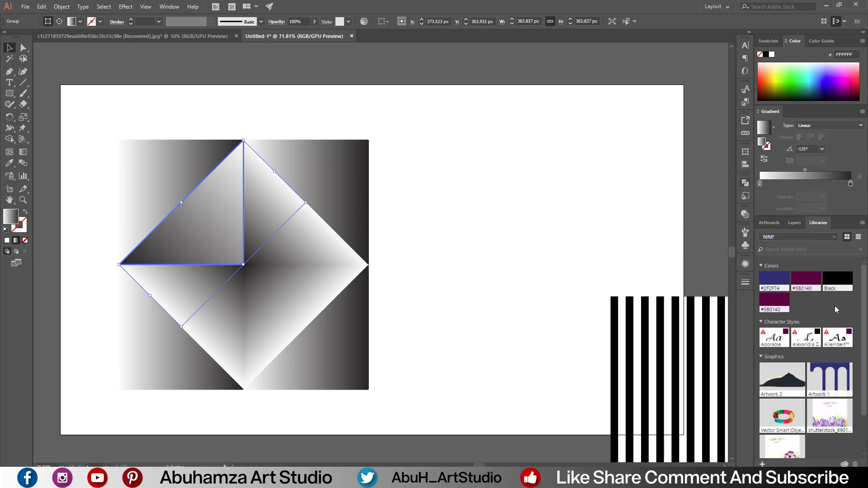
{"action": "left_click", "coordinate": [823, 148]}
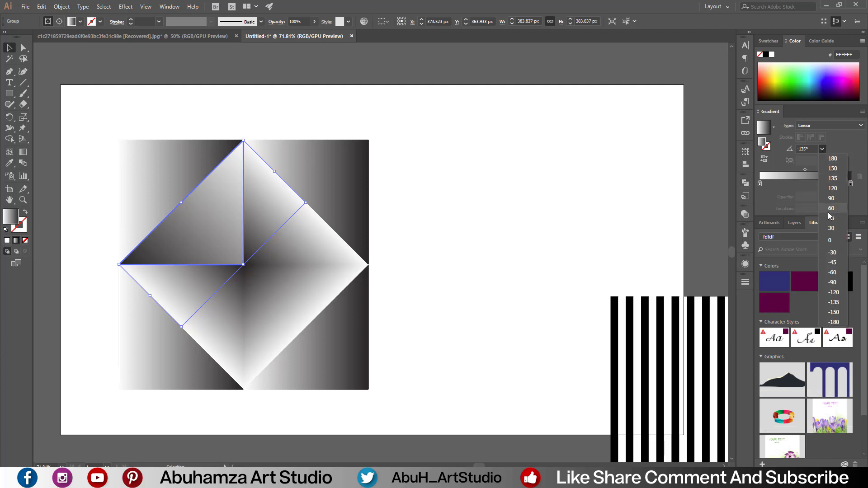
{"action": "left_click", "coordinate": [812, 148]}
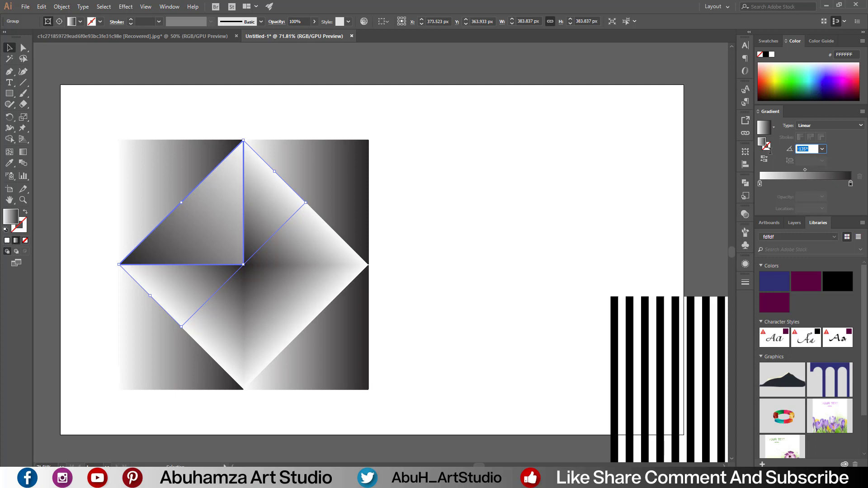
{"action": "type", "text": "13"}
{"action": "key", "text": "Return"}
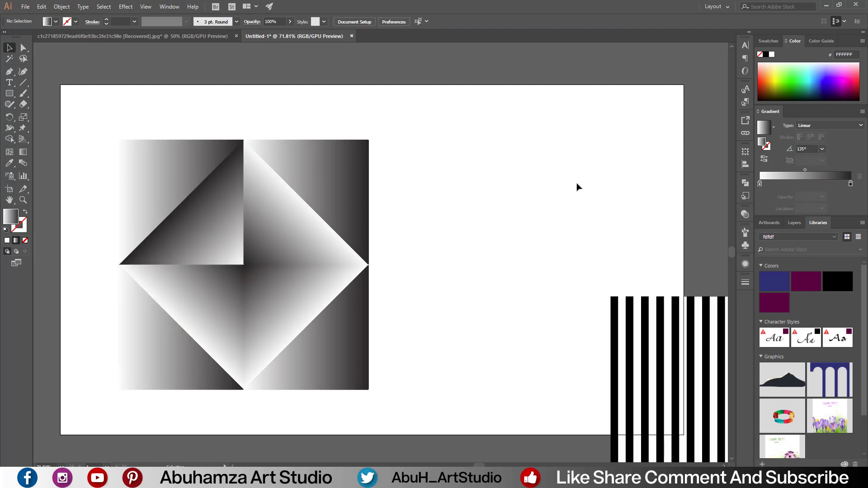
{"action": "left_click", "coordinate": [764, 159]}
{"action": "left_click", "coordinate": [536, 228]}
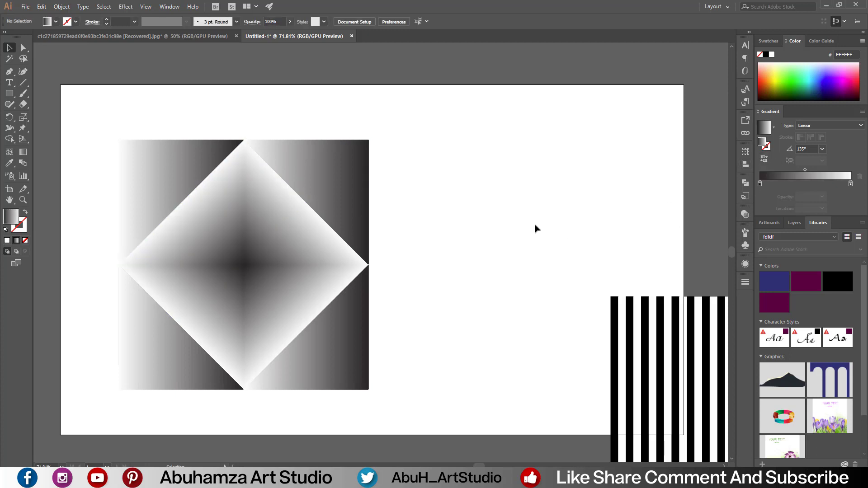
Set the lower-right and upper-right corner triangles' gradient angles to 135° and -135°
{"action": "left_click", "coordinate": [355, 354]}
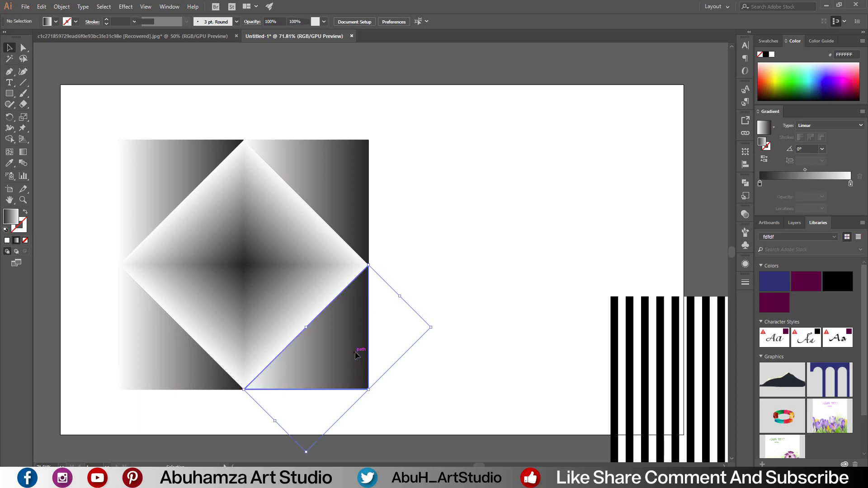
{"action": "left_click", "coordinate": [812, 148]}
{"action": "type", "text": "135"}
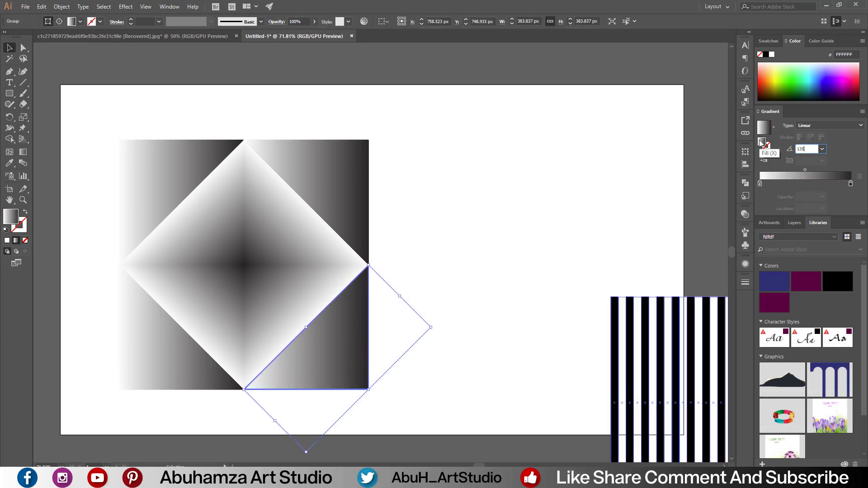
{"action": "key", "text": "Return"}
{"action": "left_click", "coordinate": [519, 213]}
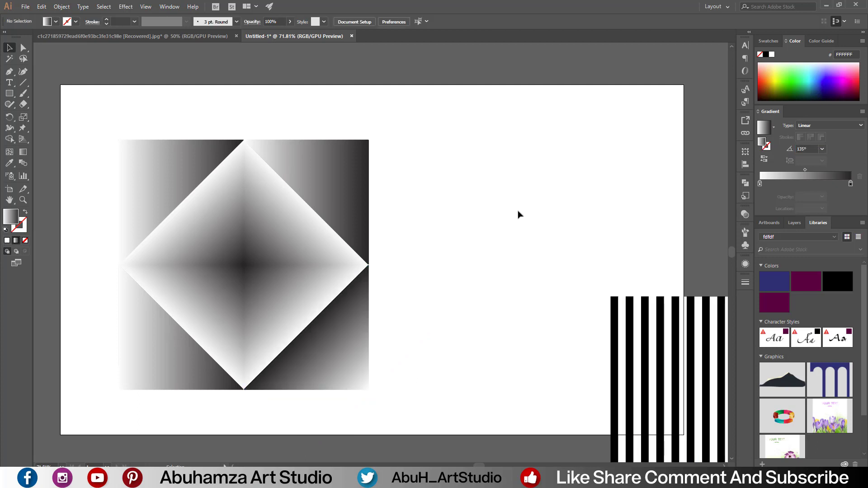
{"action": "left_click", "coordinate": [349, 184]}
{"action": "left_click", "coordinate": [808, 149]}
{"action": "type", "text": "-135"}
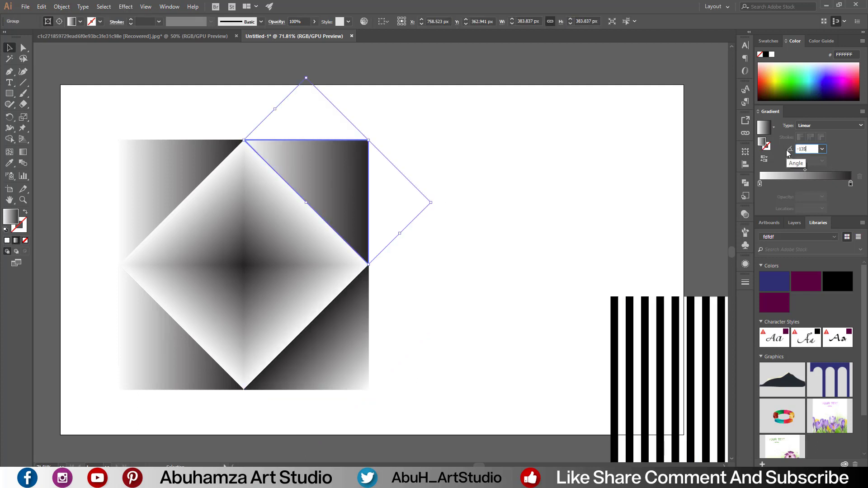
{"action": "key", "text": "Return"}
Set the upper-left and lower-left corner triangles' gradient angles to -45° and 45°
{"action": "left_click", "coordinate": [151, 199]}
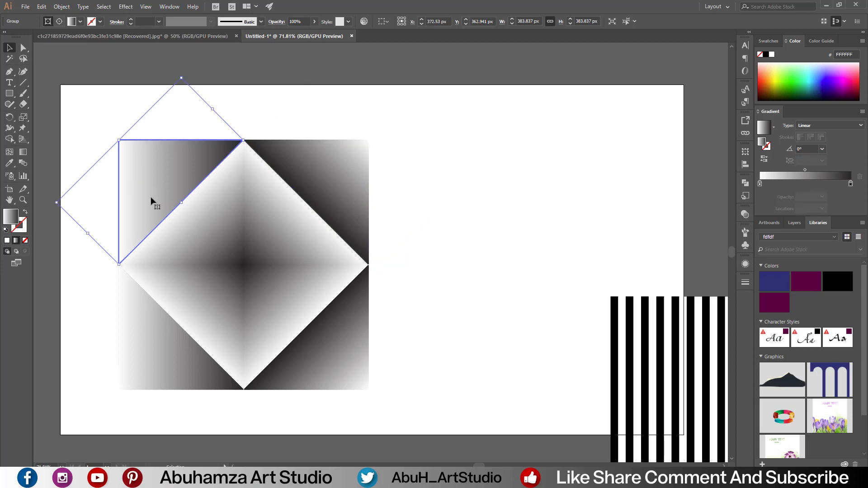
{"action": "left_click", "coordinate": [807, 148]}
{"action": "type", "text": "-45"}
{"action": "key", "text": "Return"}
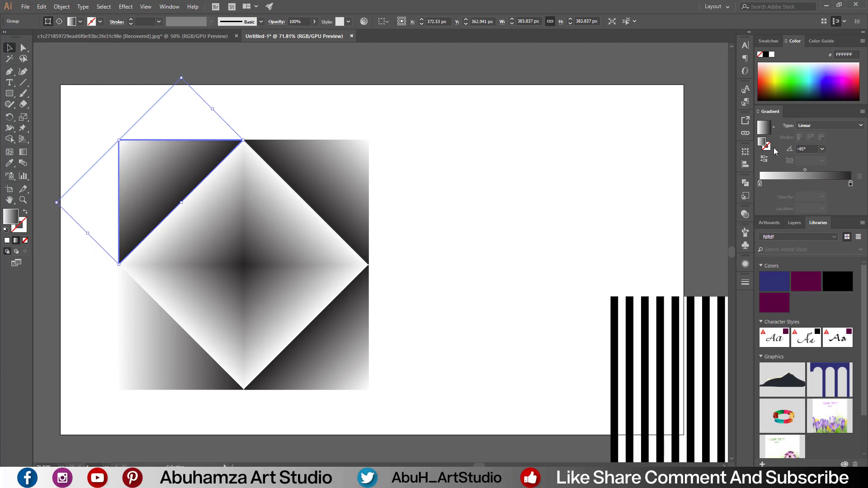
{"action": "left_click", "coordinate": [167, 356]}
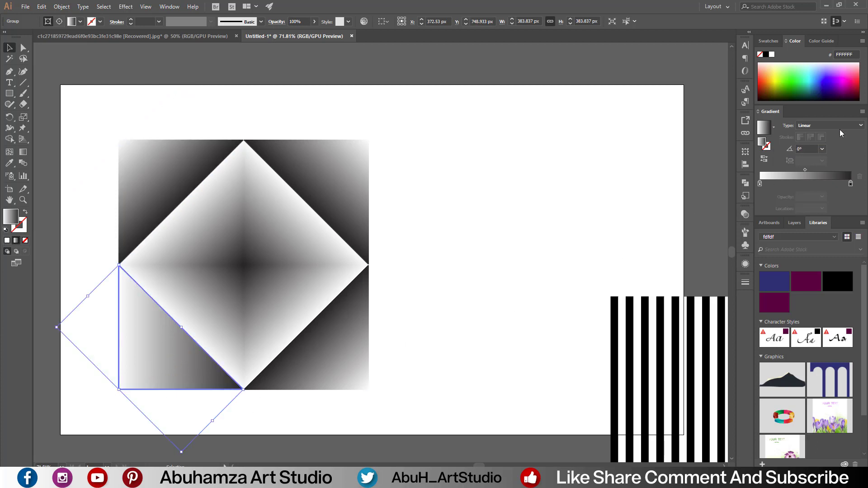
{"action": "left_click", "coordinate": [822, 148]}
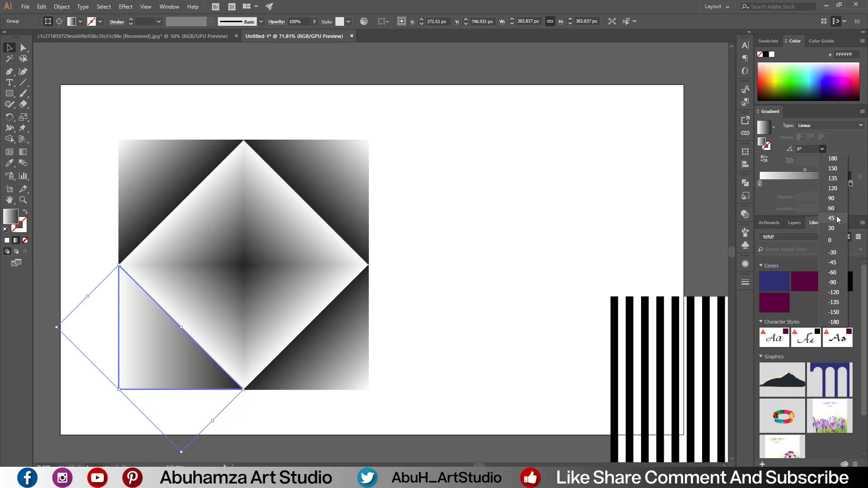
{"action": "left_click", "coordinate": [831, 218]}
Select the corner triangles of the whole gradient square
{"action": "left_click", "coordinate": [544, 208]}
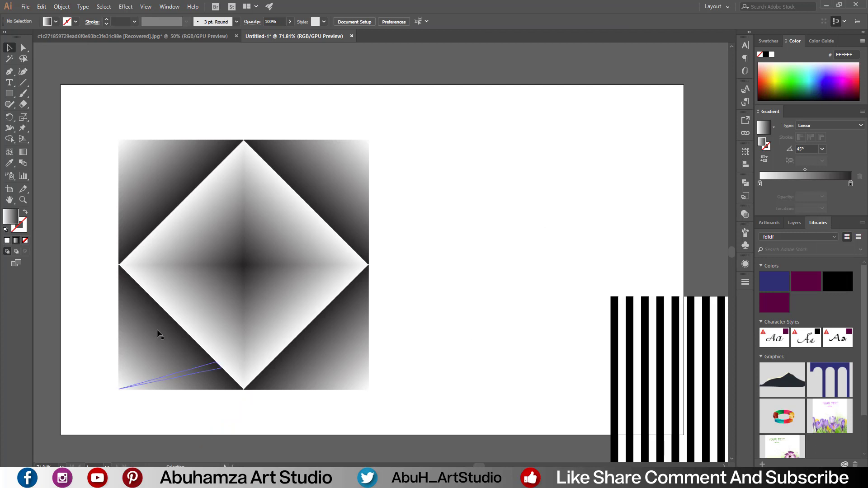
{"action": "left_click", "coordinate": [347, 346]}
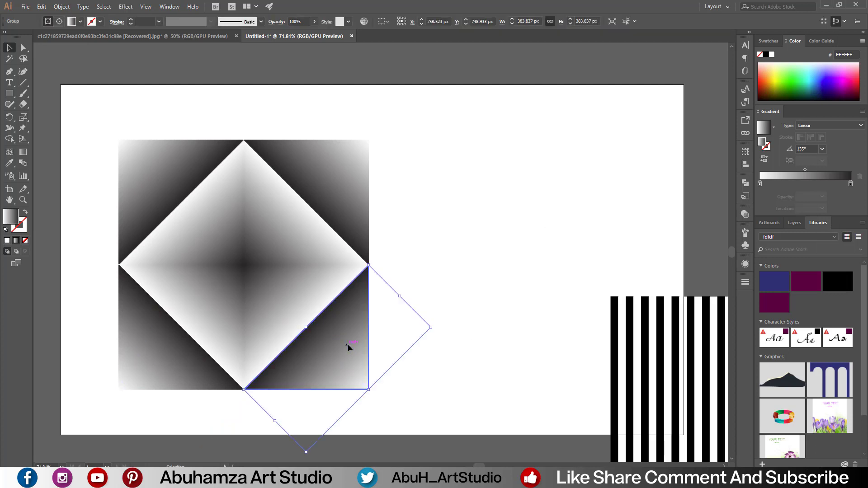
{"action": "left_click", "coordinate": [132, 365], "text": "shift"}
{"action": "left_click", "coordinate": [139, 188], "text": "shift"}
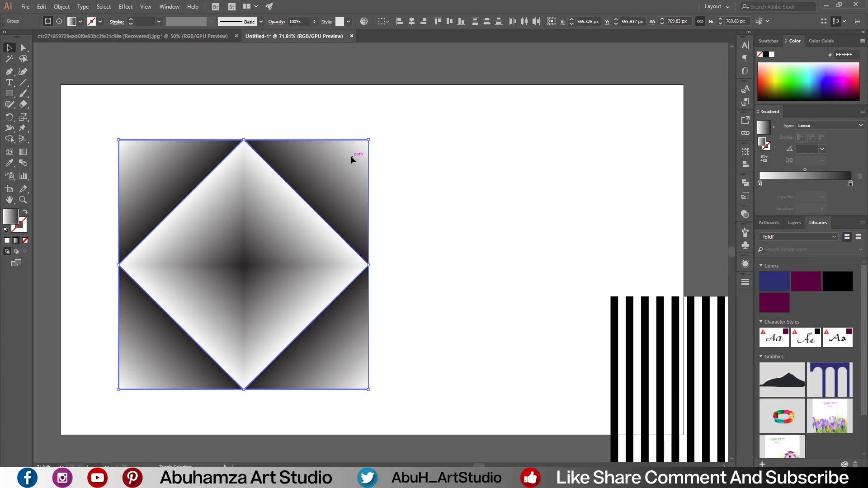
Set the gradient triangles to Multiply blend mode at 30% opacity
{"action": "left_click", "coordinate": [286, 219], "text": "shift"}
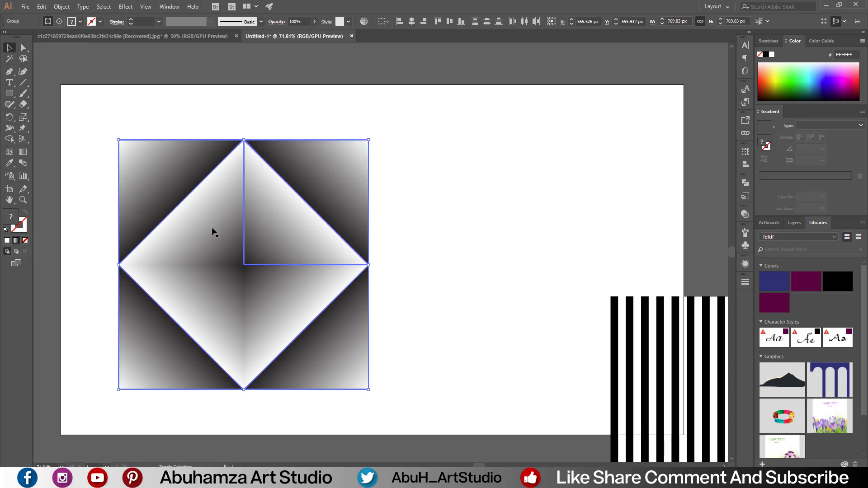
{"action": "left_click", "coordinate": [207, 324], "text": "shift"}
{"action": "left_click", "coordinate": [276, 303], "text": "shift"}
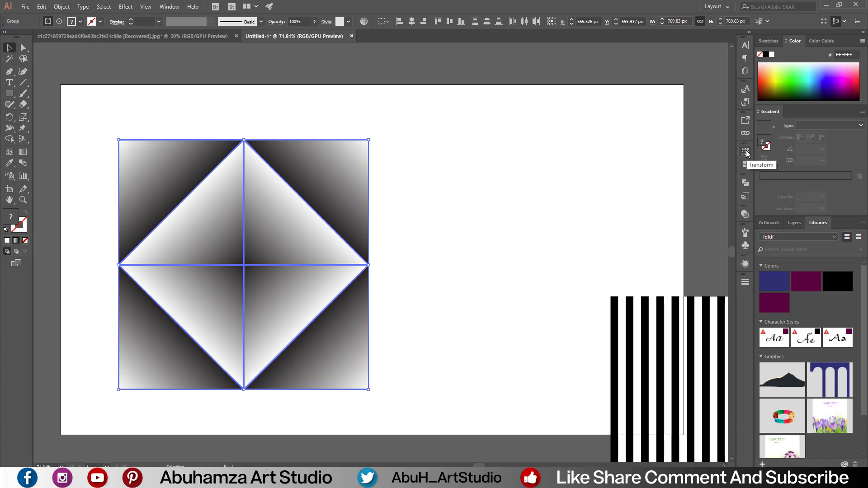
{"action": "left_click", "coordinate": [745, 214]}
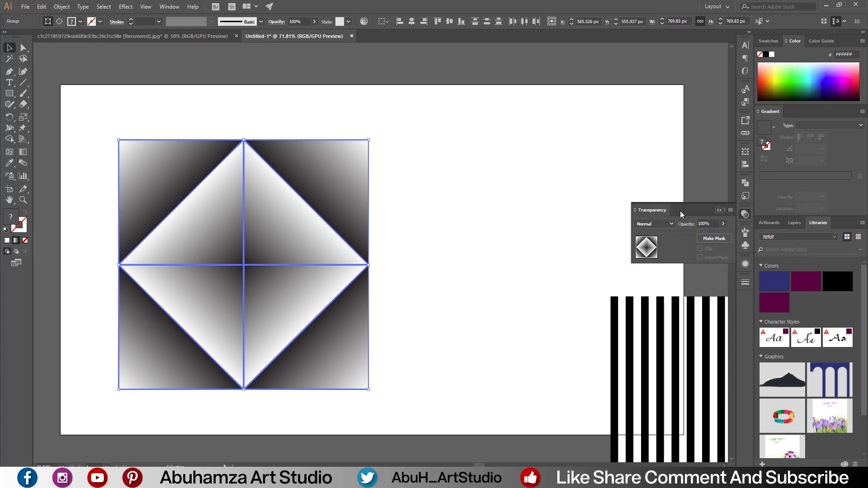
{"action": "left_click", "coordinate": [670, 224]}
{"action": "left_click", "coordinate": [658, 253]}
{"action": "left_click", "coordinate": [708, 224]}
{"action": "type", "text": "30"}
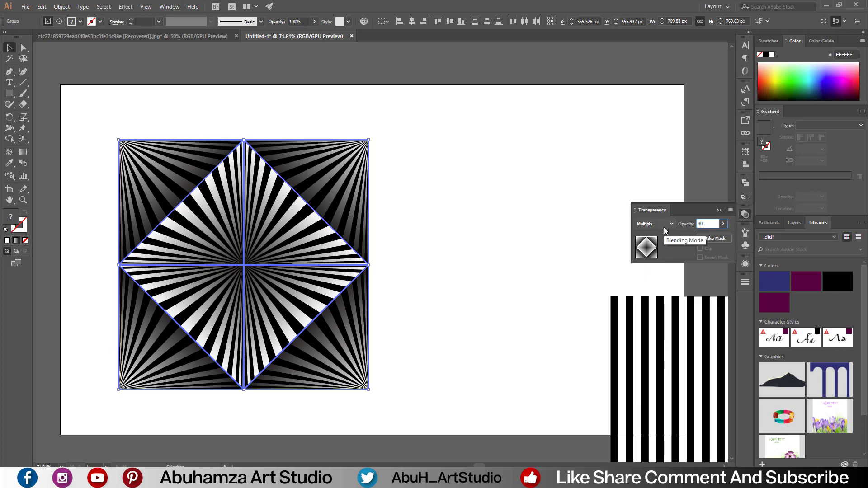
{"action": "key", "text": "Return"}
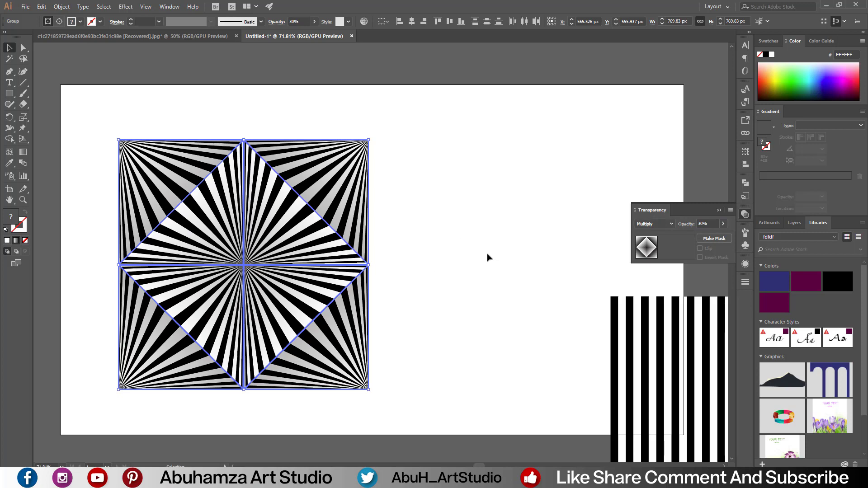
Delete the vertical-stripe block
{"action": "left_click", "coordinate": [487, 257]}
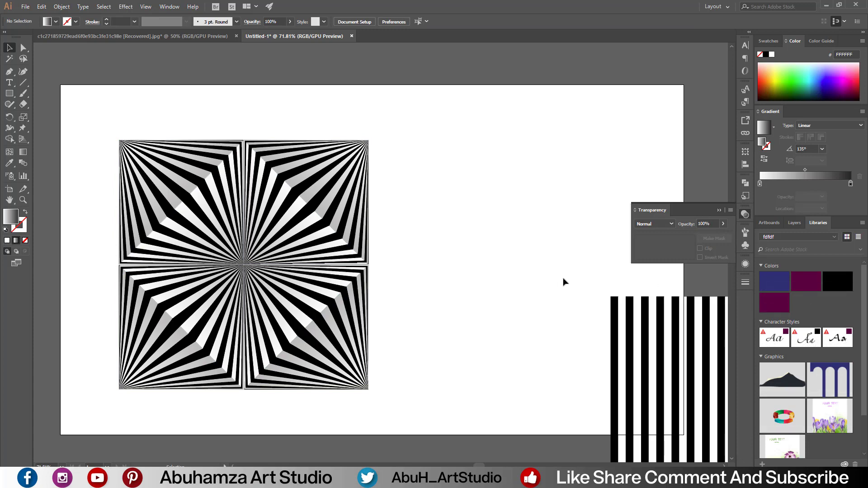
{"action": "left_click_drag", "start_coordinate": [564, 282], "coordinate": [675, 418]}
{"action": "key", "text": "Delete"}
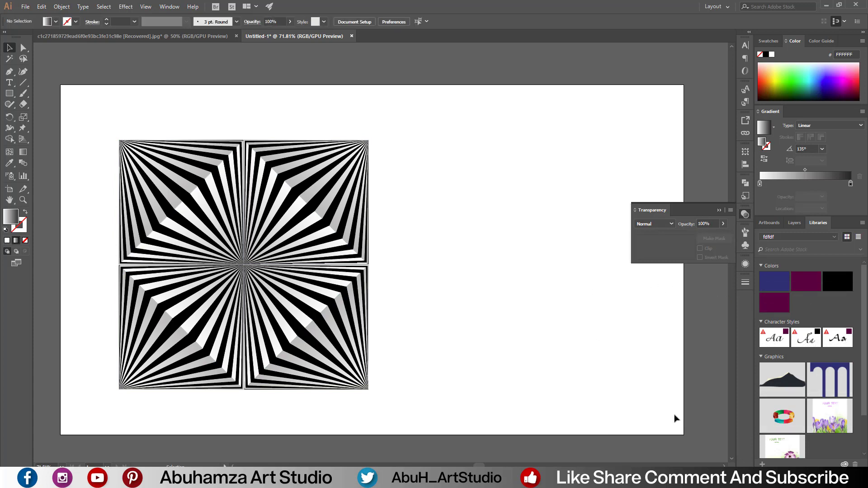
Shrink the ray artwork to about 682 px and move it to the left
{"action": "left_click", "coordinate": [719, 211]}
{"action": "left_click_drag", "start_coordinate": [407, 128], "coordinate": [151, 385]}
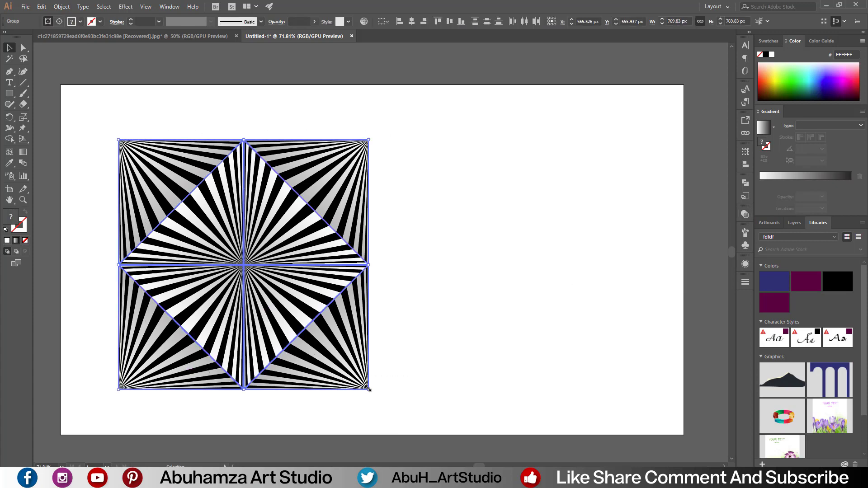
{"action": "left_click_drag", "start_coordinate": [369, 388], "coordinate": [357, 374]}
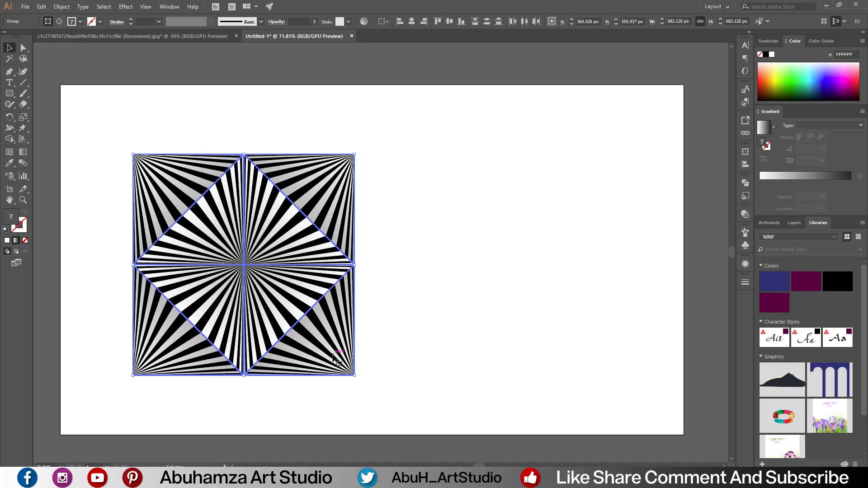
{"action": "left_click_drag", "start_coordinate": [339, 355], "coordinate": [266, 359]}
{"action": "left_click", "coordinate": [343, 422]}
Move the rotated striped square to the right and delete the gradient triangles
{"action": "mouse_move", "coordinate": [334, 139]}
{"action": "left_mouse_down"}
{"action": "mouse_move", "coordinate": [228, 229]}
{"action": "mouse_move", "coordinate": [206, 237]}
{"action": "left_mouse_up"}
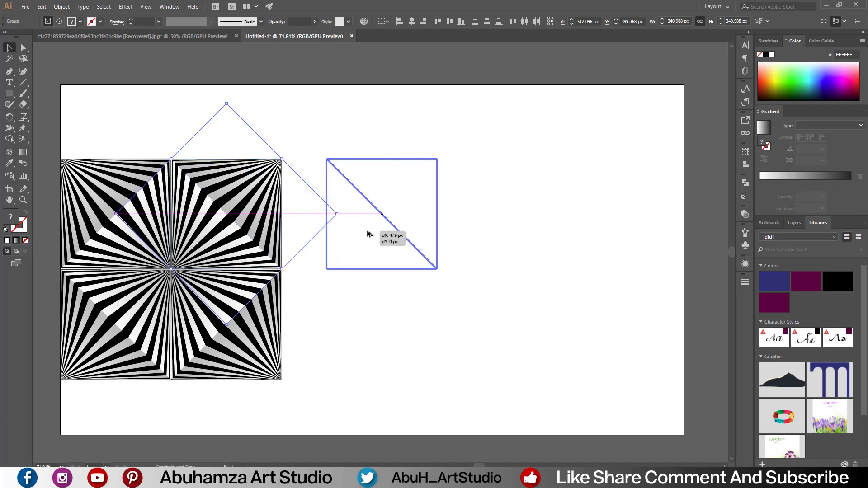
{"action": "left_click_drag", "start_coordinate": [205, 238], "coordinate": [446, 237]}
{"action": "left_click_drag", "start_coordinate": [202, 126], "coordinate": [271, 246]}
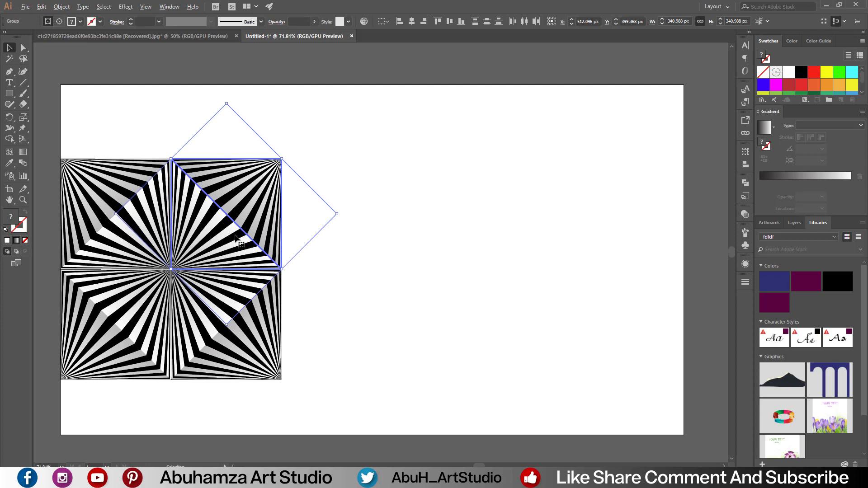
{"action": "mouse_move", "coordinate": [235, 239]}
{"action": "left_mouse_down"}
{"action": "mouse_move", "coordinate": [454, 240]}
{"action": "mouse_move", "coordinate": [394, 366]}
{"action": "left_mouse_up"}
{"action": "left_click", "coordinate": [431, 333]}
{"action": "left_click_drag", "start_coordinate": [506, 330], "coordinate": [360, 414]}
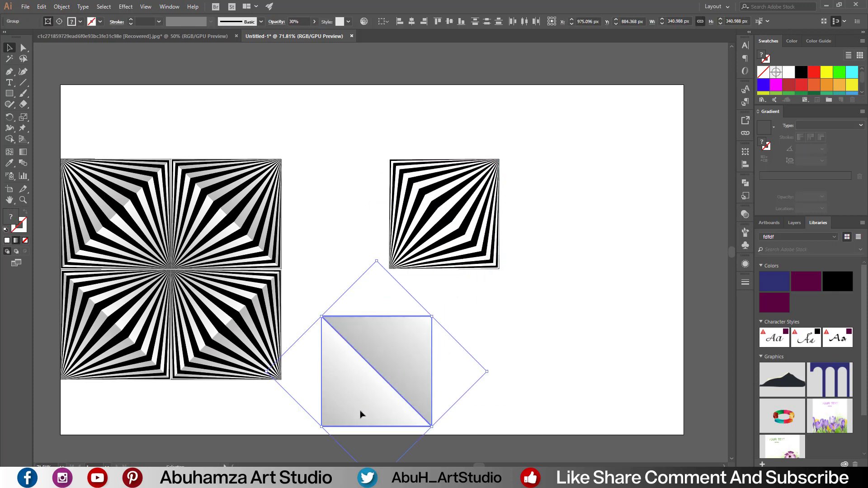
{"action": "key", "text": "Delete"}
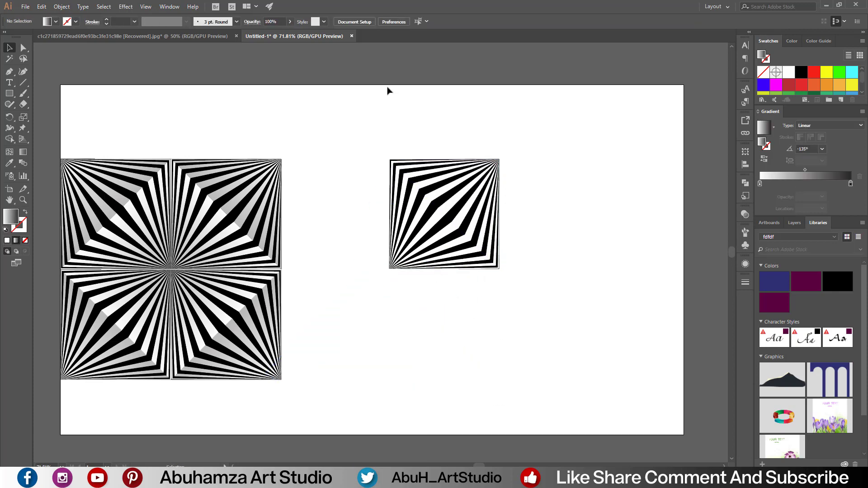
Save the striped square tile as a new pattern brush, Pattern Brush 1, with default options
{"action": "left_click_drag", "start_coordinate": [388, 90], "coordinate": [493, 337]}
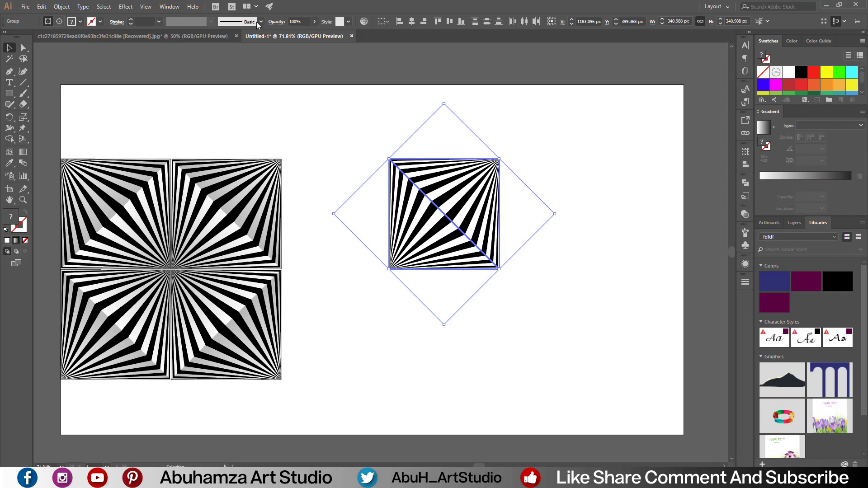
{"action": "left_click", "coordinate": [258, 22]}
{"action": "left_click", "coordinate": [260, 30]}
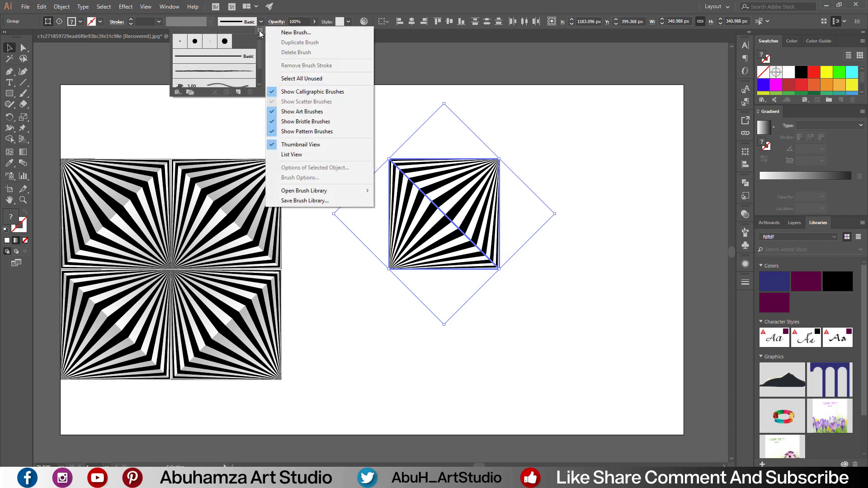
{"action": "left_click", "coordinate": [293, 36]}
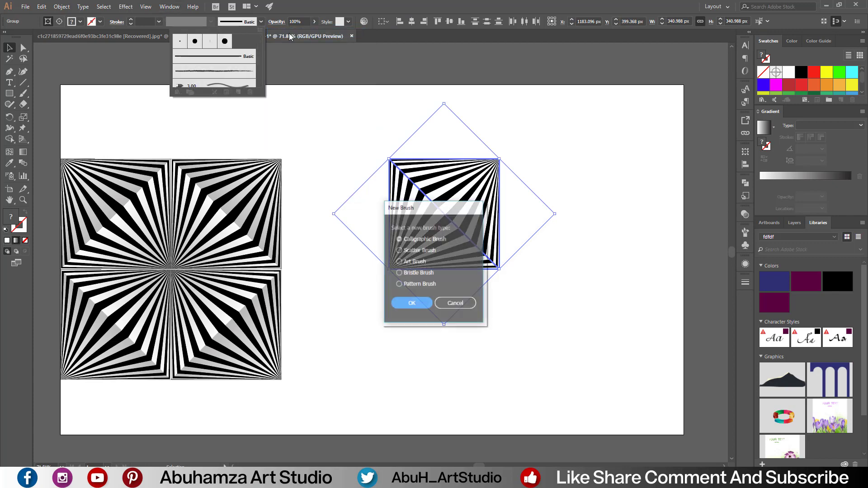
{"action": "left_click", "coordinate": [424, 285]}
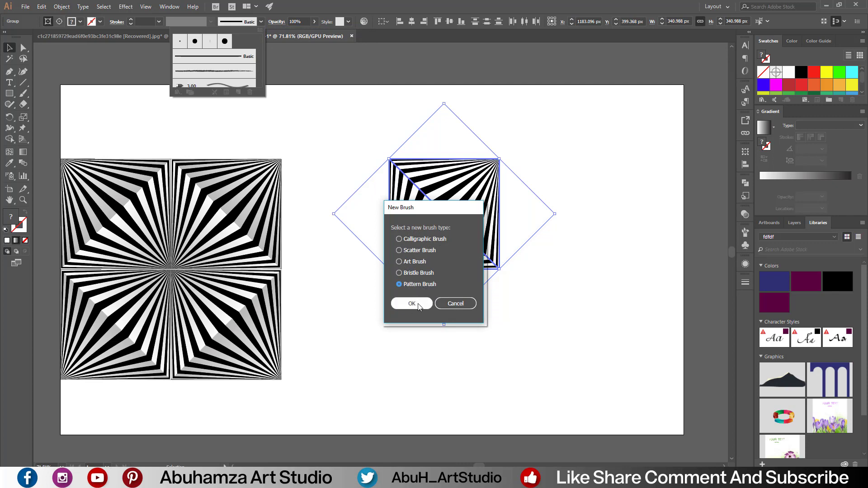
{"action": "left_click", "coordinate": [419, 306]}
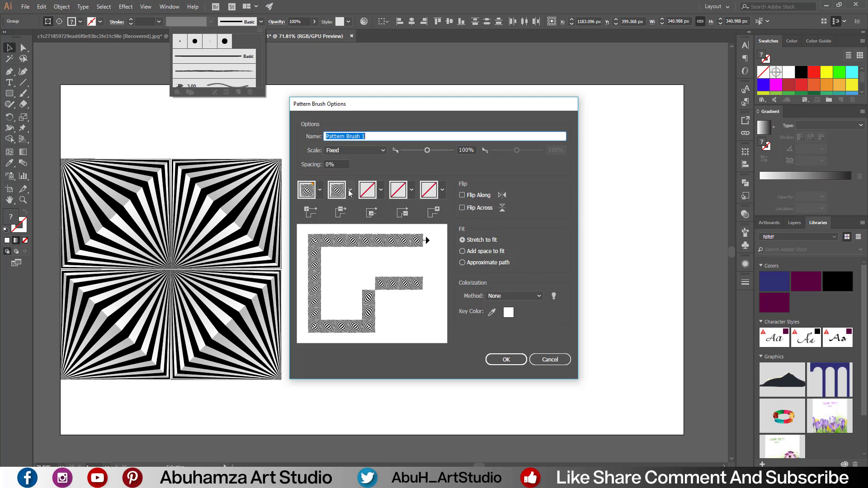
{"action": "left_click", "coordinate": [506, 360]}
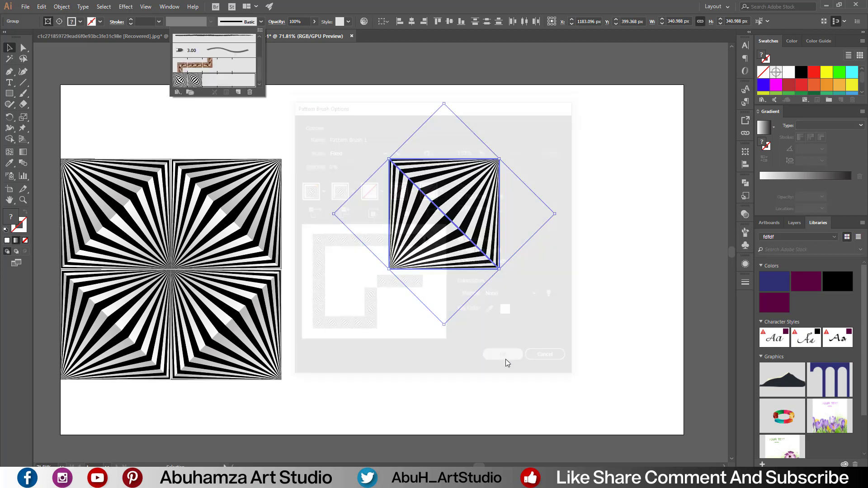
Move the striped tile above the left ray artwork
{"action": "left_click", "coordinate": [480, 365]}
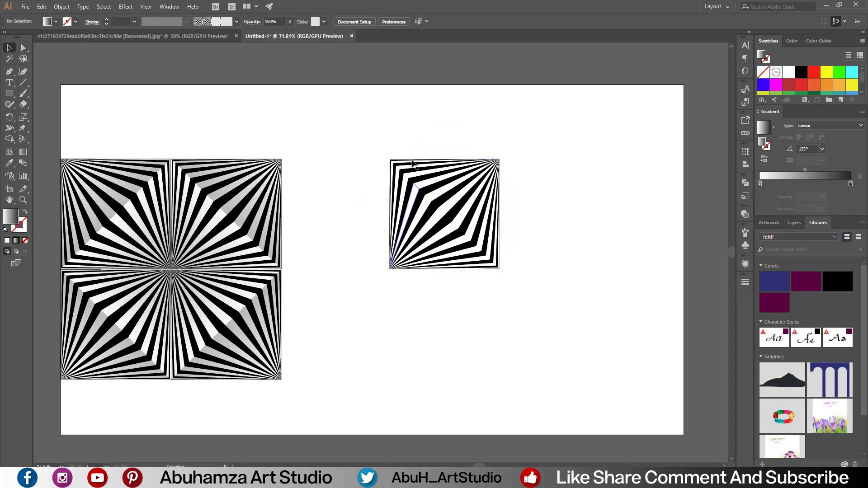
{"action": "left_click_drag", "start_coordinate": [391, 131], "coordinate": [467, 165]}
{"action": "left_click_drag", "start_coordinate": [441, 228], "coordinate": [171, 116]}
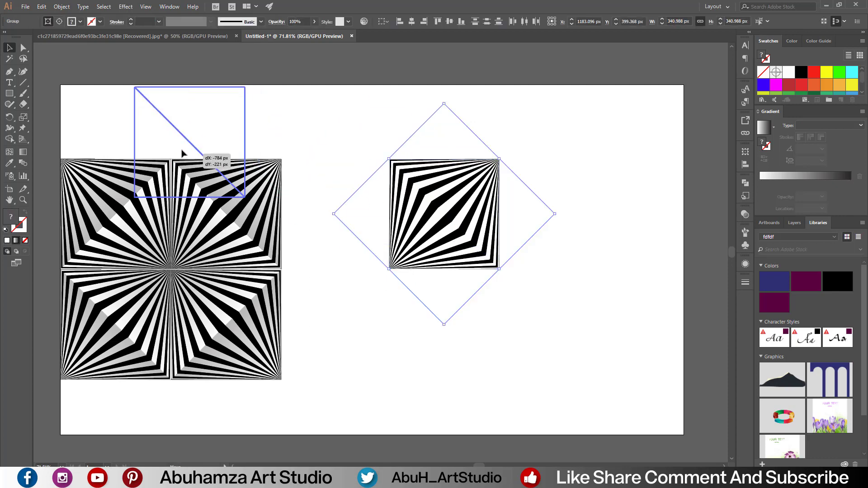
{"action": "left_click", "coordinate": [327, 129]}
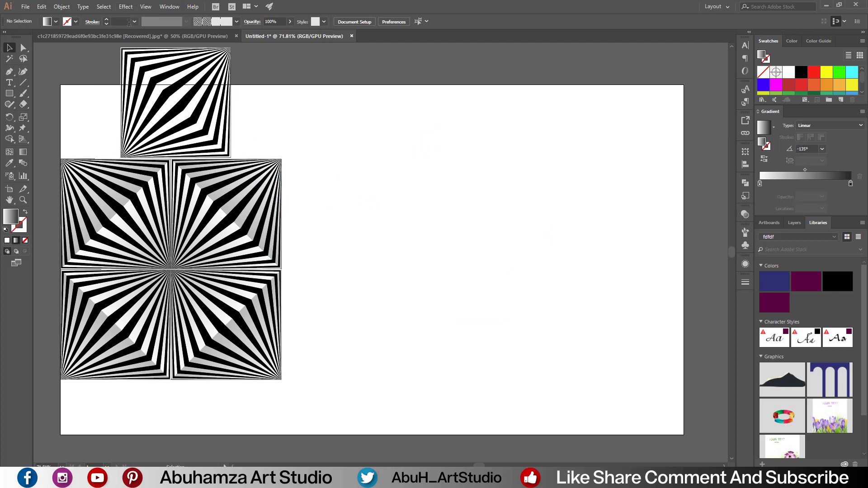
Draw a square on the right, enlarge it to 930 px, and swap its fill to stroke
{"action": "left_click", "coordinate": [10, 94]}
{"action": "left_click_drag", "start_coordinate": [471, 223], "coordinate": [604, 355]}
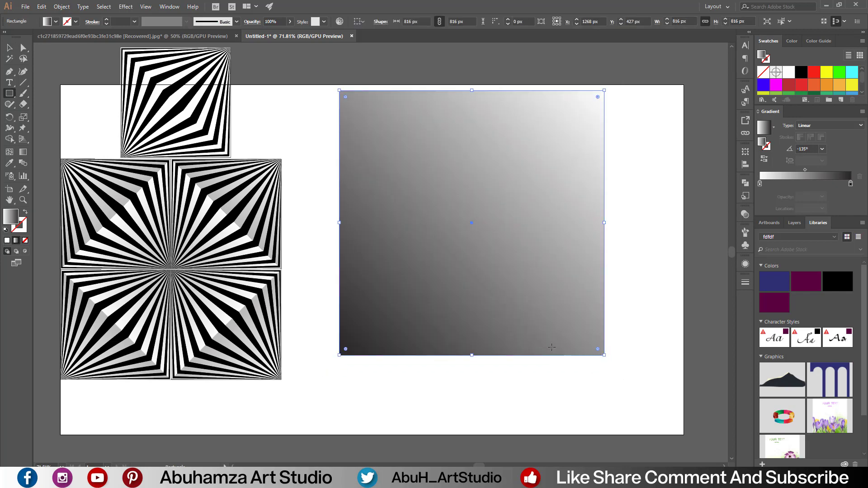
{"action": "left_click", "coordinate": [9, 47]}
{"action": "left_click_drag", "start_coordinate": [443, 201], "coordinate": [475, 246]}
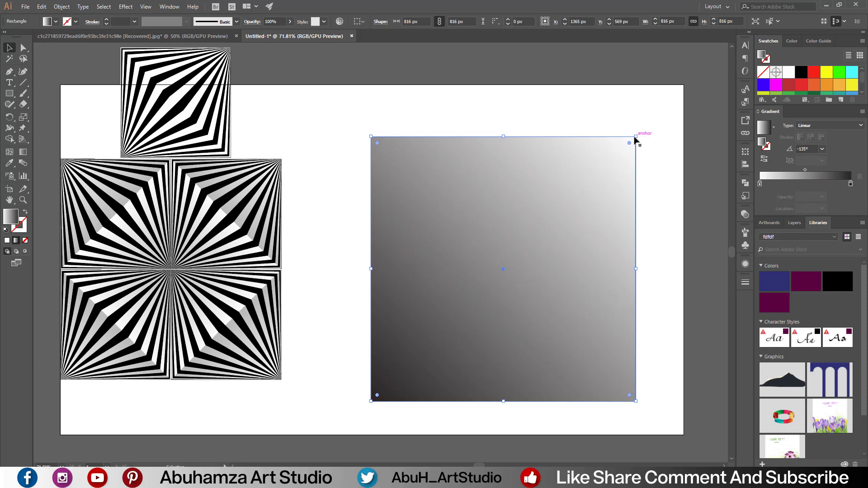
{"action": "left_click_drag", "start_coordinate": [635, 136], "coordinate": [657, 119]}
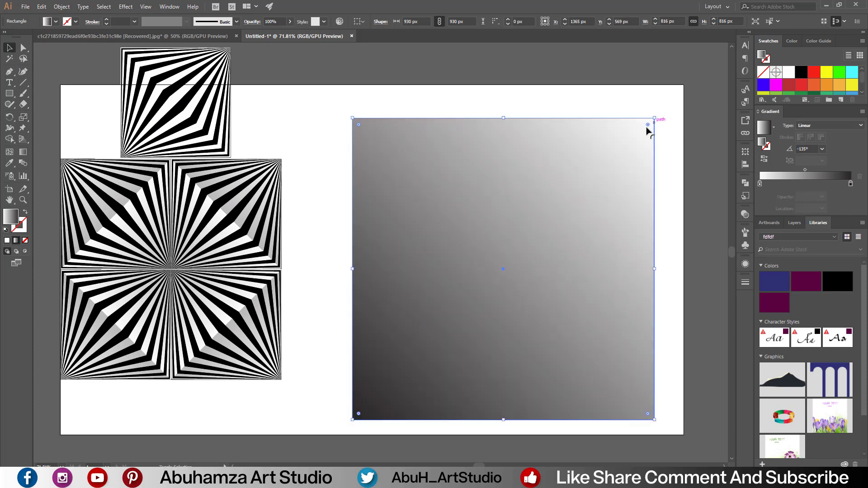
{"action": "left_click", "coordinate": [517, 88]}
{"action": "left_click", "coordinate": [493, 266]}
{"action": "left_click", "coordinate": [25, 212]}
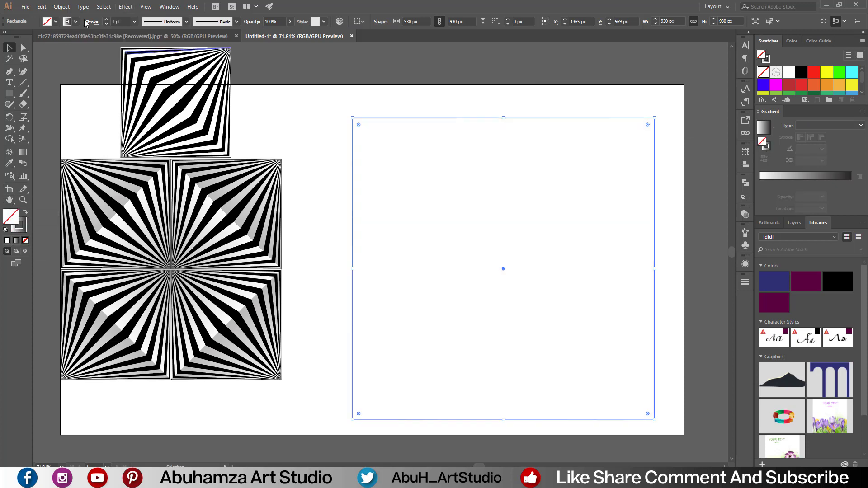
Give the square a black outline
{"action": "left_click", "coordinate": [75, 21]}
{"action": "left_click", "coordinate": [25, 37]}
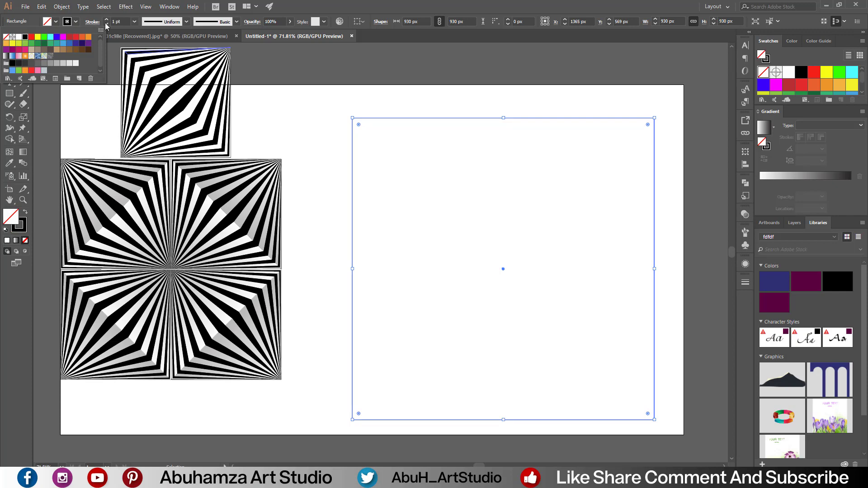
{"action": "left_click", "coordinate": [323, 94]}
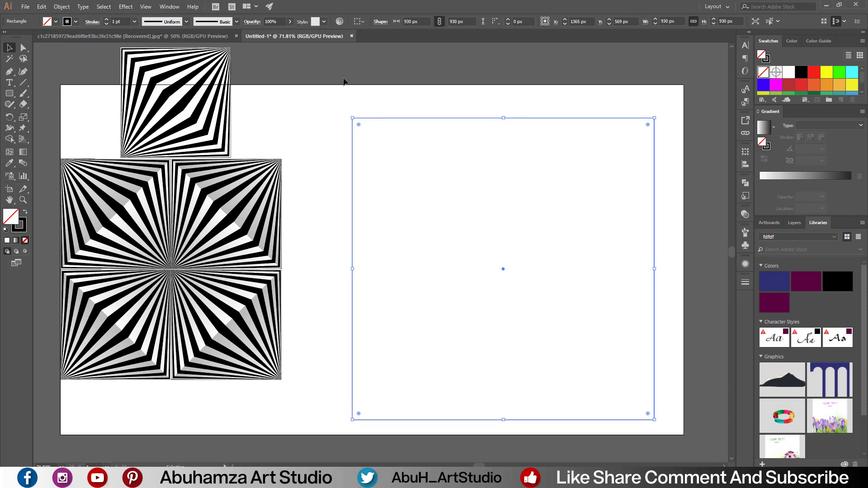
Apply Pattern Brush 1 to the square's outline at 40% scale
{"action": "left_click", "coordinate": [237, 21]}
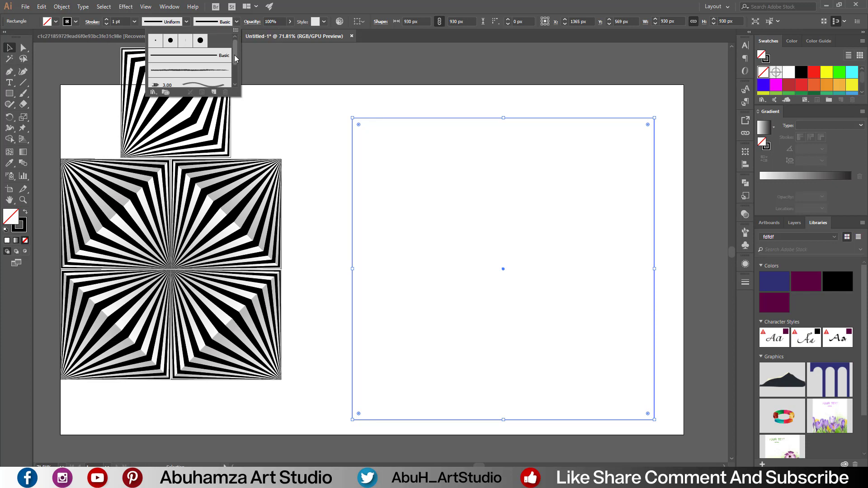
{"action": "left_click_drag", "start_coordinate": [235, 50], "coordinate": [236, 86]}
{"action": "left_click", "coordinate": [170, 79]}
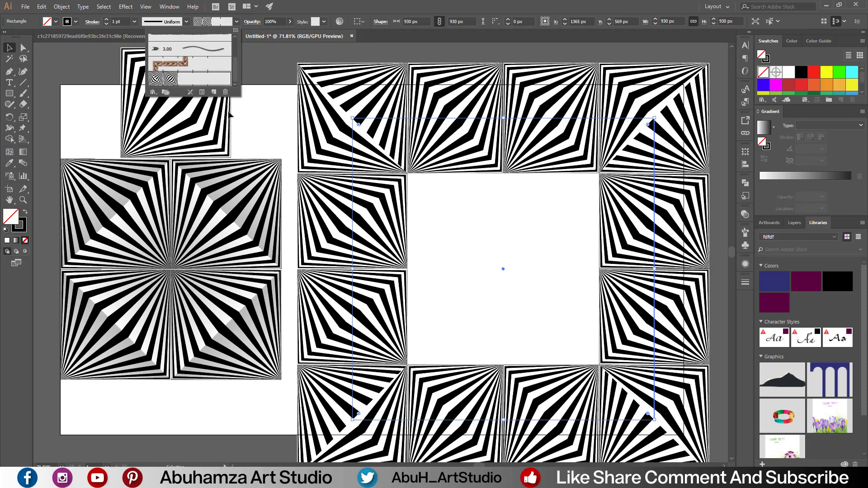
{"action": "left_click", "coordinate": [202, 92]}
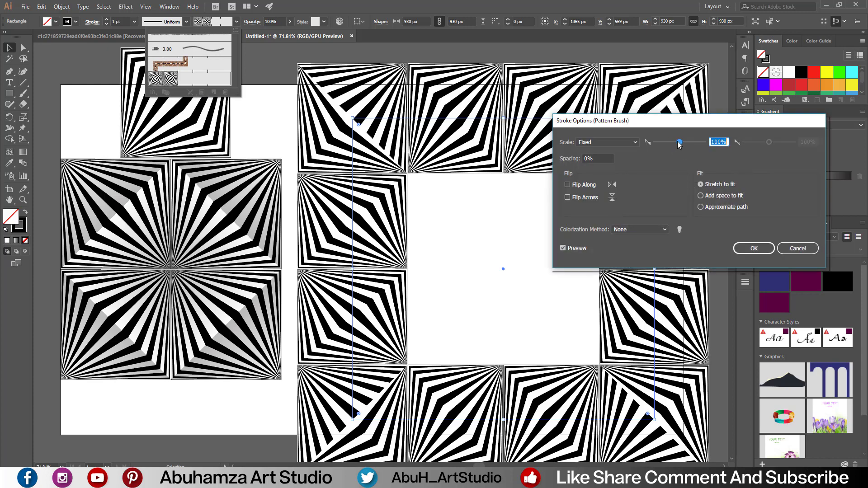
{"action": "left_click_drag", "start_coordinate": [679, 143], "coordinate": [663, 142]}
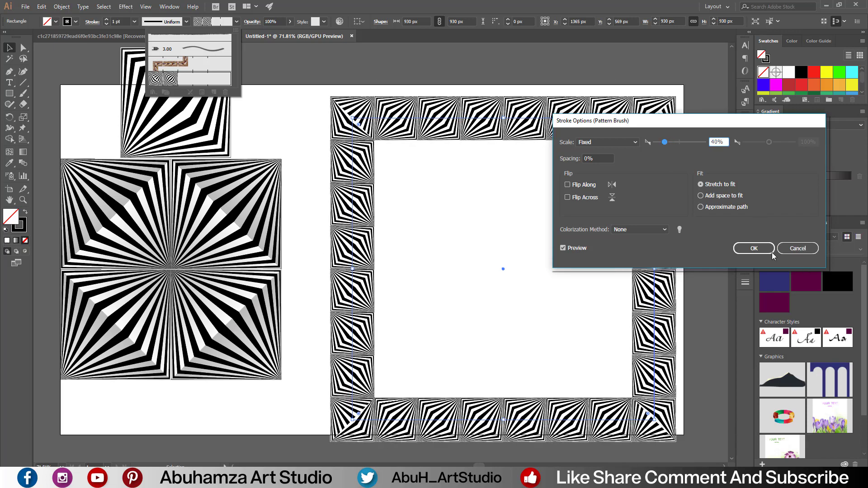
{"action": "left_click", "coordinate": [769, 252]}
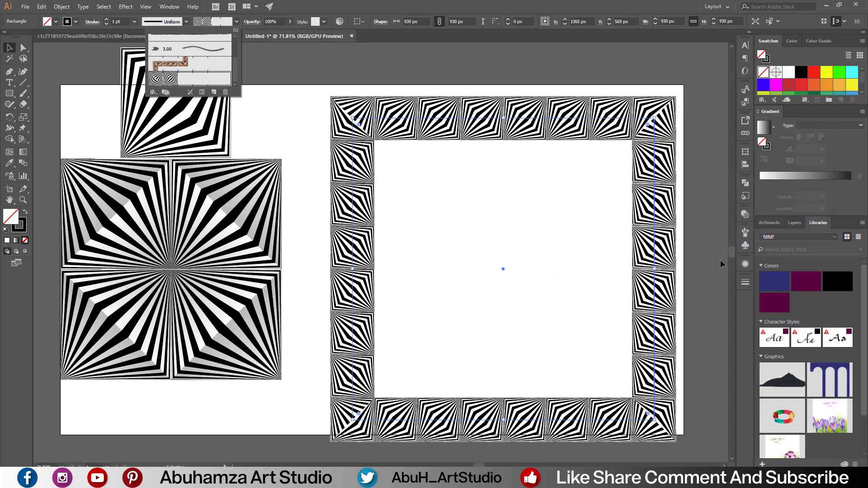
{"action": "left_click", "coordinate": [708, 244]}
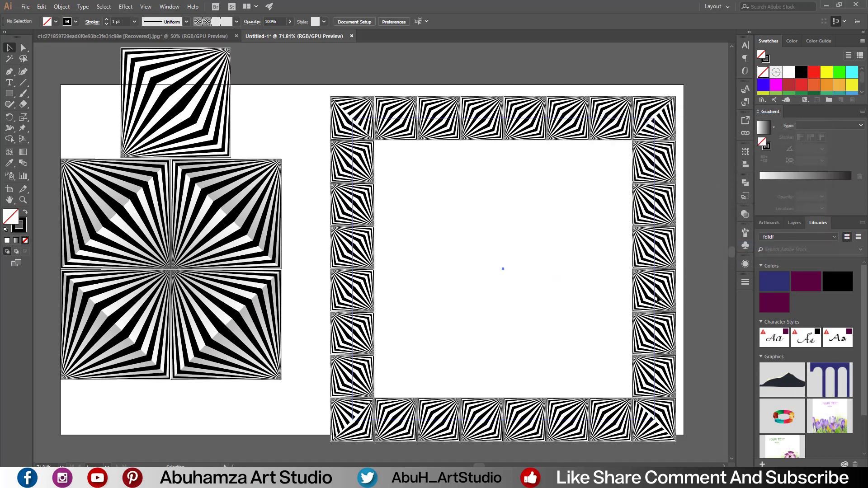
Nudge the tile border up and turn on the rulers
{"action": "left_click_drag", "start_coordinate": [660, 300], "coordinate": [657, 290]}
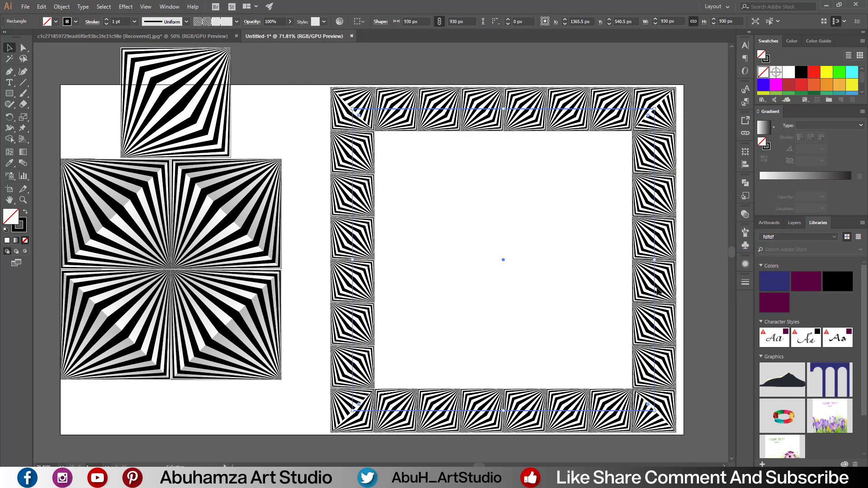
{"action": "left_click", "coordinate": [705, 217]}
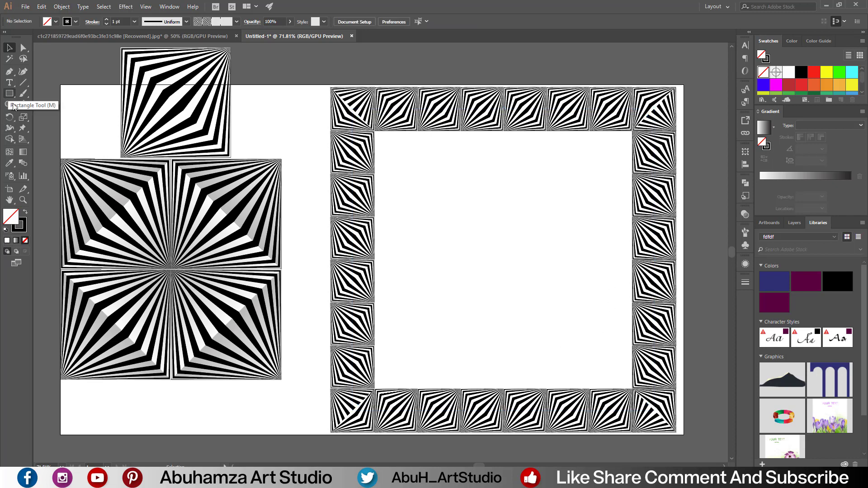
{"action": "left_click", "coordinate": [503, 258]}
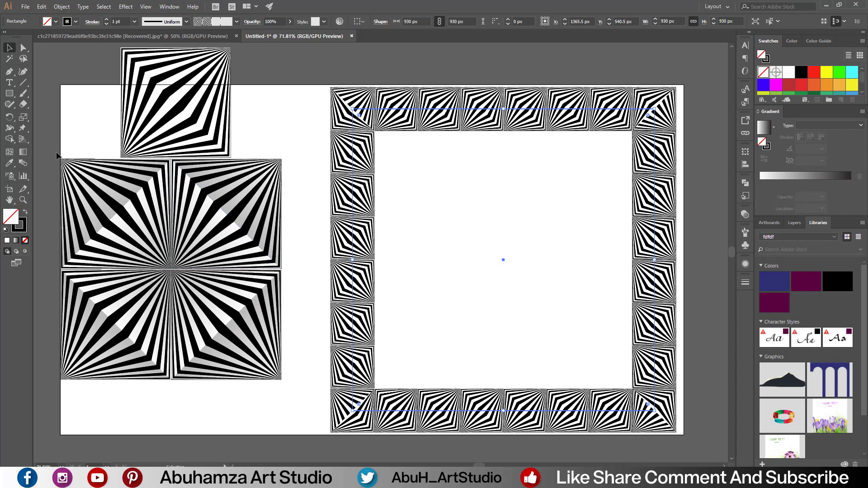
{"action": "left_click", "coordinate": [146, 7]}
{"action": "mouse_move", "coordinate": [160, 208]}
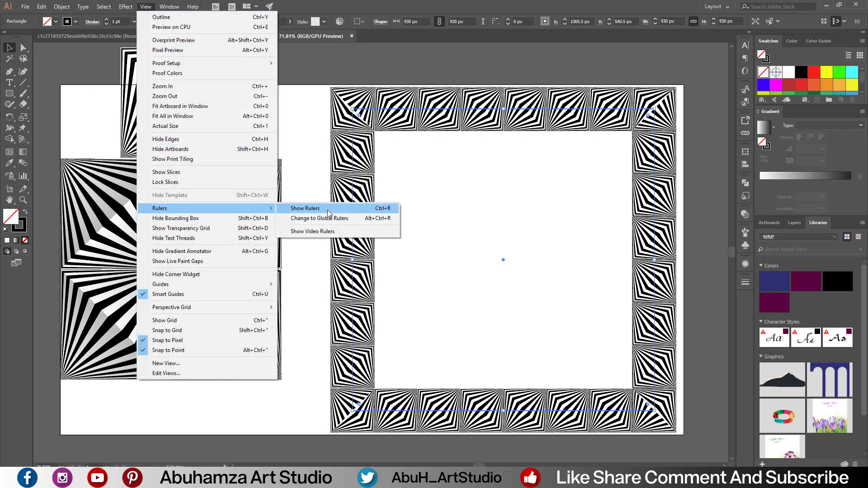
{"action": "left_click", "coordinate": [329, 213]}
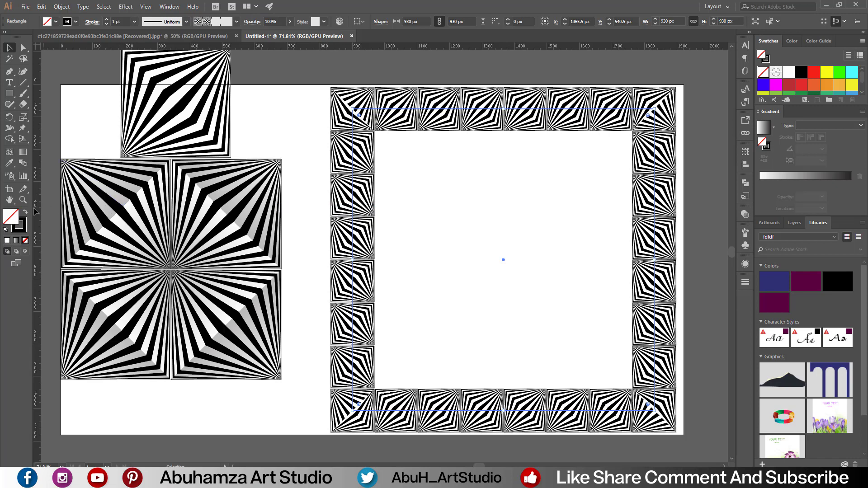
Place vertical and horizontal guides crossing at the border's centre
{"action": "mouse_move", "coordinate": [35, 212]}
{"action": "left_mouse_down"}
{"action": "mouse_move", "coordinate": [503, 258]}
{"action": "mouse_move", "coordinate": [504, 289]}
{"action": "left_mouse_up"}
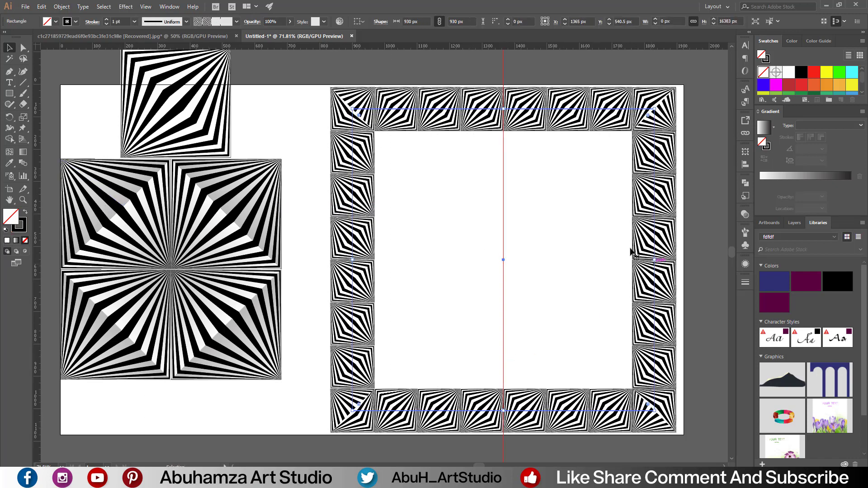
{"action": "left_click_drag", "start_coordinate": [551, 46], "coordinate": [561, 261]}
{"action": "left_click", "coordinate": [548, 221]}
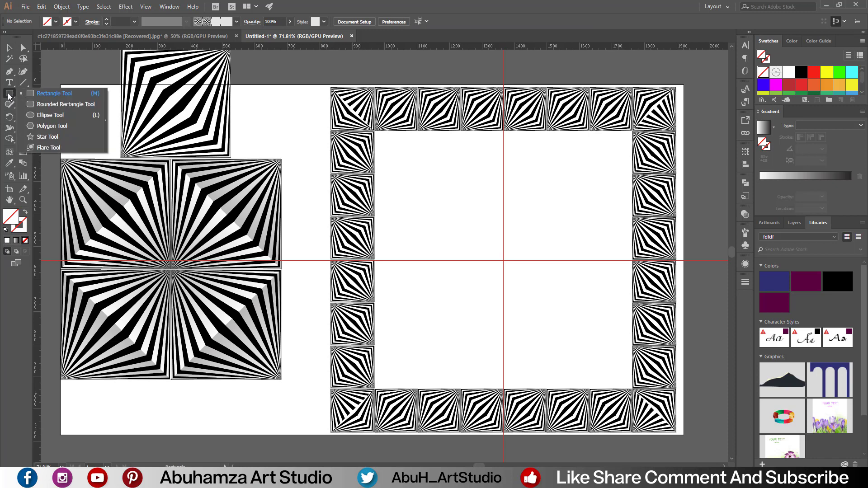
Draw a circle centred on the guide intersection and apply Pattern Brush 1 to it
{"action": "left_click_drag", "start_coordinate": [14, 94], "coordinate": [51, 102]}
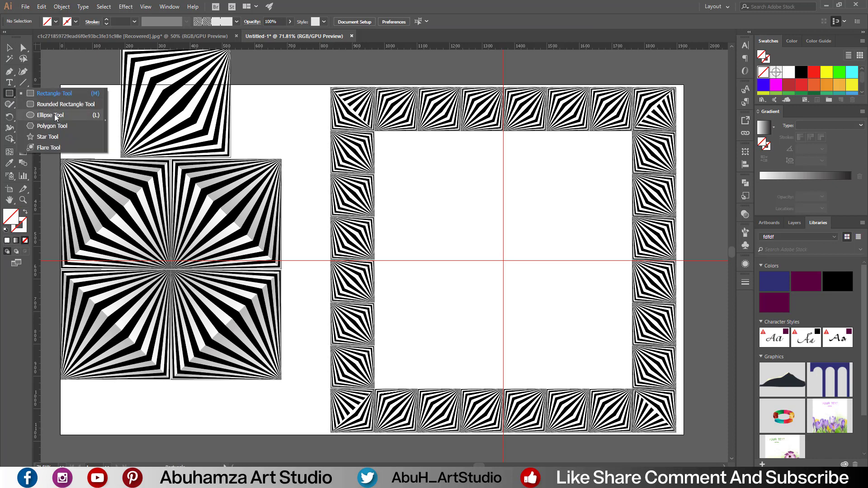
{"action": "left_click", "coordinate": [54, 114]}
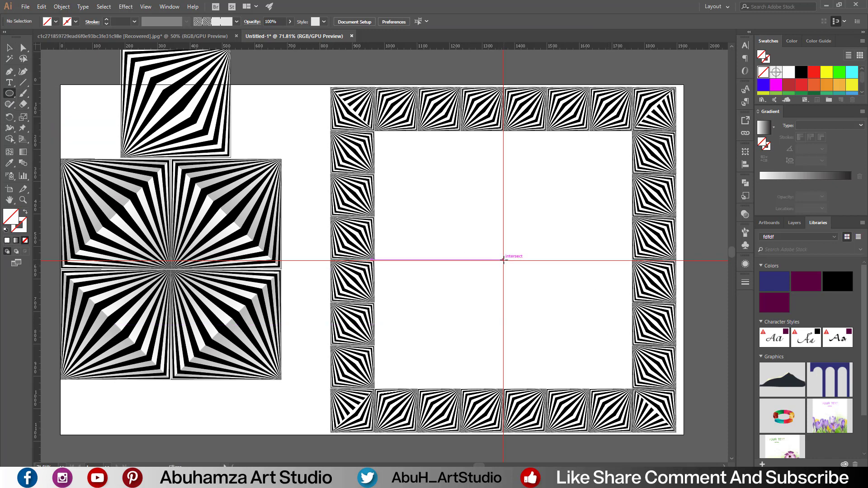
{"action": "left_click_drag", "start_coordinate": [503, 260], "coordinate": [542, 372]}
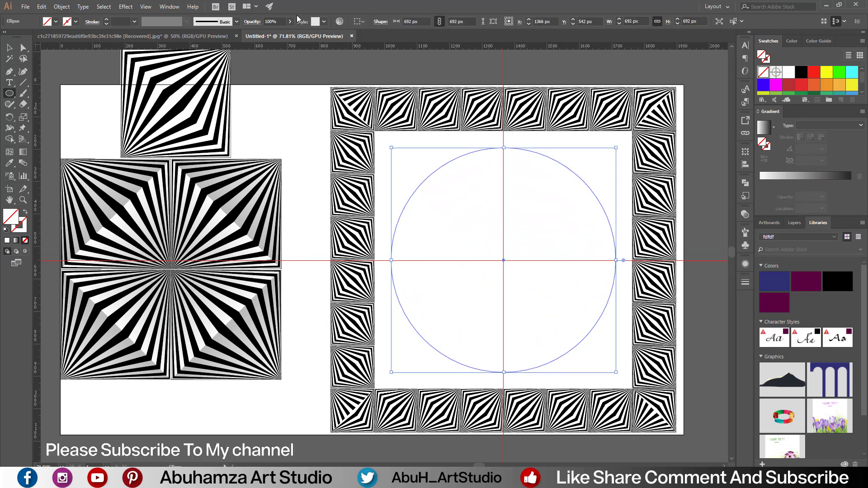
{"action": "left_click", "coordinate": [236, 21]}
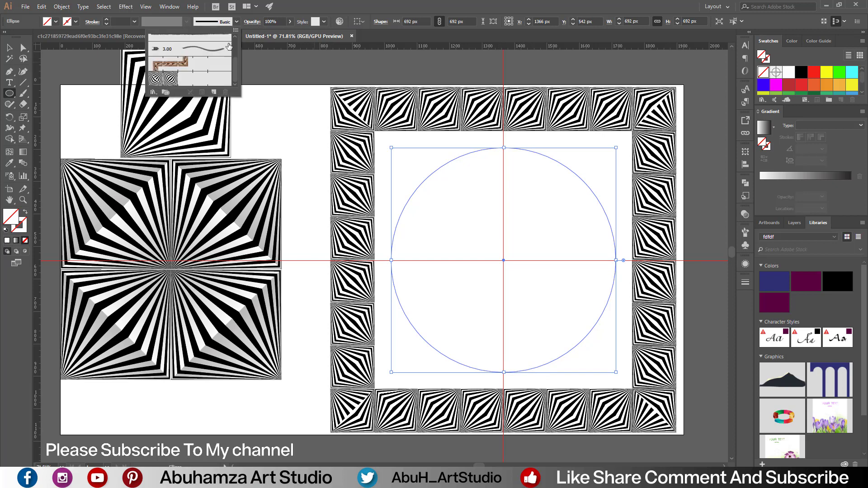
{"action": "left_click", "coordinate": [169, 80]}
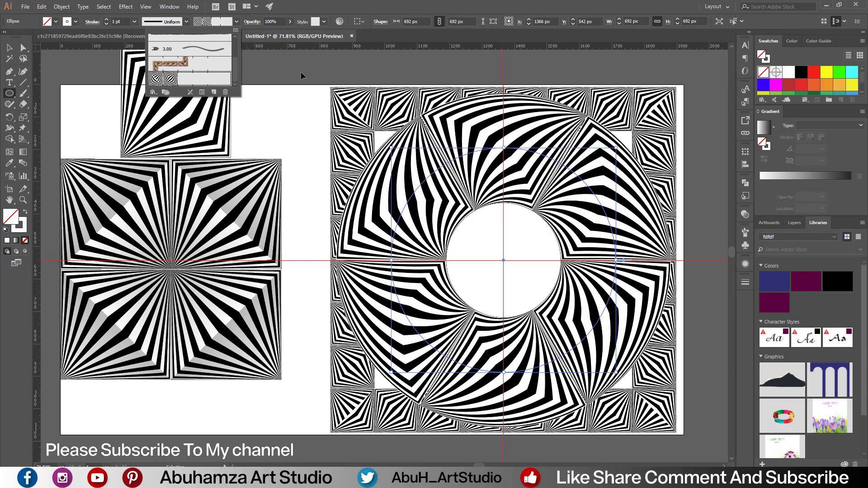
Set the ring's pattern scale to about 72% and shrink the circle around its centre
{"action": "left_click", "coordinate": [202, 92]}
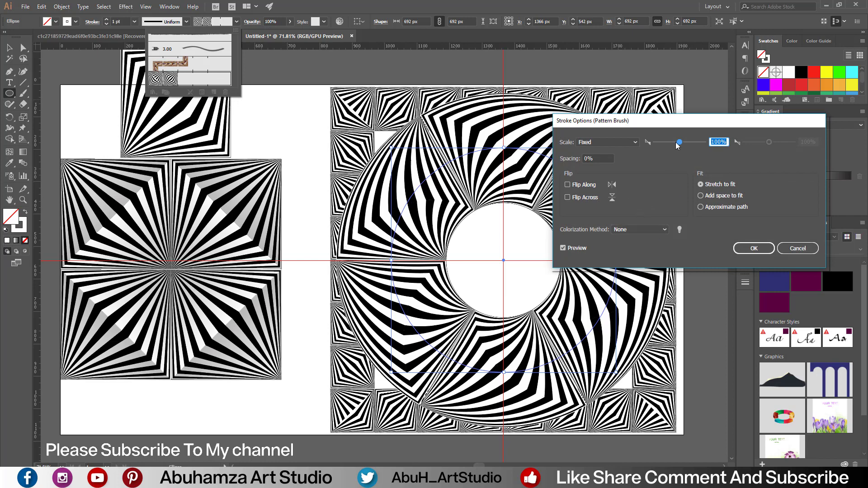
{"action": "mouse_move", "coordinate": [679, 142]}
{"action": "left_mouse_down"}
{"action": "mouse_move", "coordinate": [691, 143]}
{"action": "mouse_move", "coordinate": [668, 143]}
{"action": "left_mouse_up"}
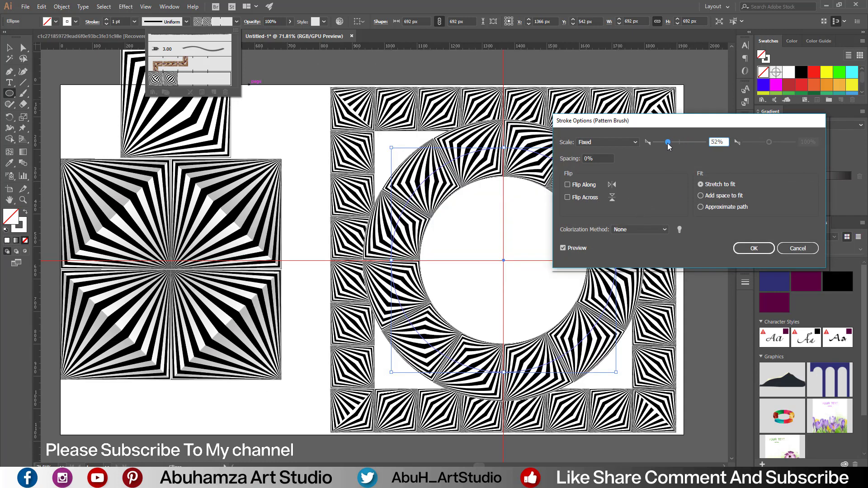
{"action": "left_click", "coordinate": [633, 141]}
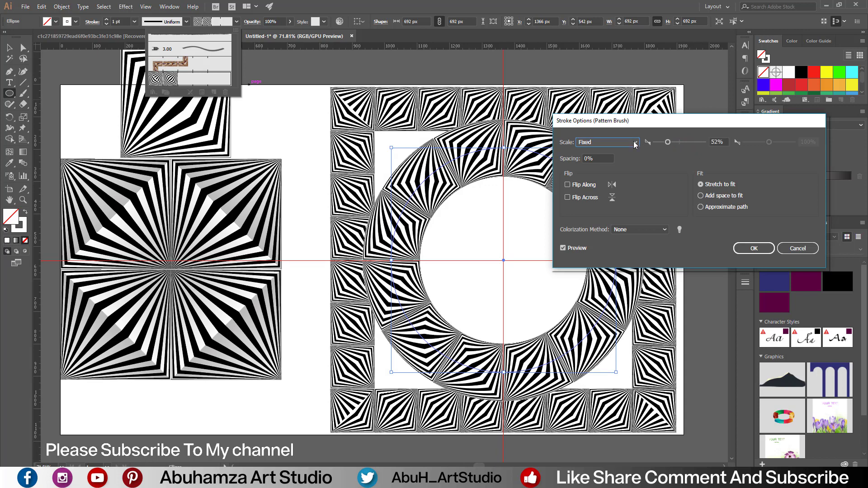
{"action": "left_click", "coordinate": [666, 141]}
{"action": "left_click_drag", "start_coordinate": [665, 141], "coordinate": [673, 143]}
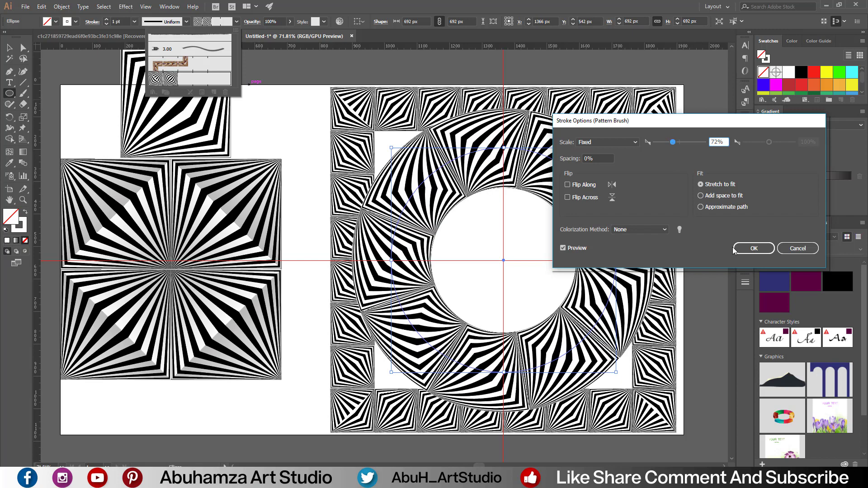
{"action": "left_click", "coordinate": [753, 248]}
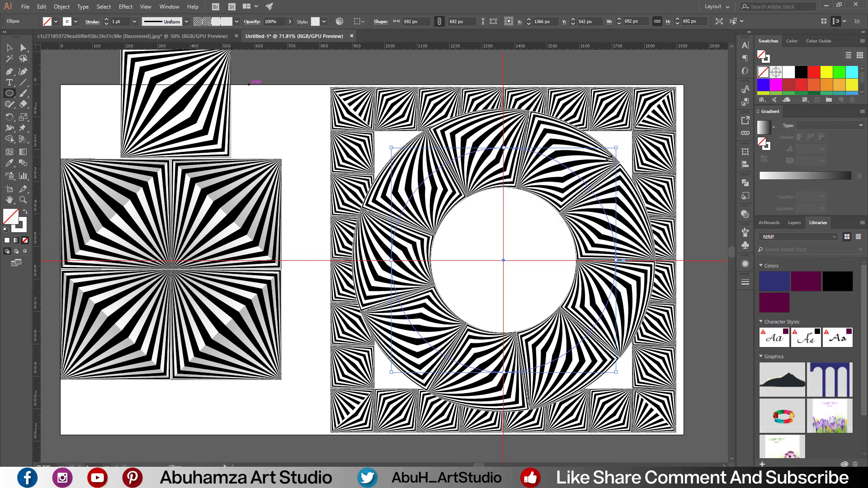
{"action": "left_click_drag", "start_coordinate": [616, 145], "coordinate": [607, 163]}
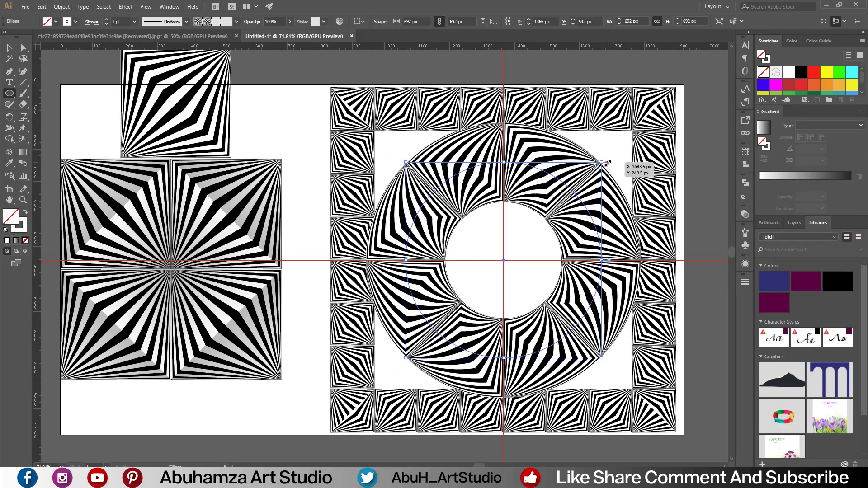
{"action": "left_click_drag", "start_coordinate": [607, 163], "coordinate": [596, 172]}
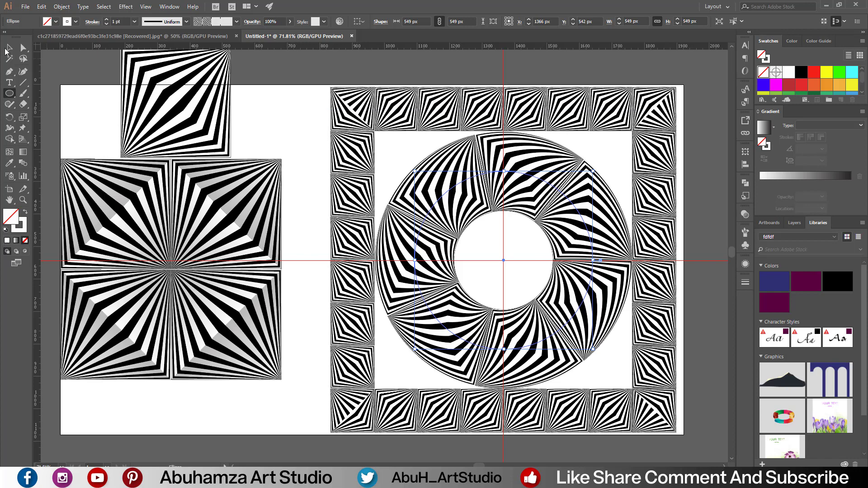
Marquee-select the four radial gradient squares together, then deselect them
{"action": "left_click", "coordinate": [7, 49]}
{"action": "left_click", "coordinate": [284, 109]}
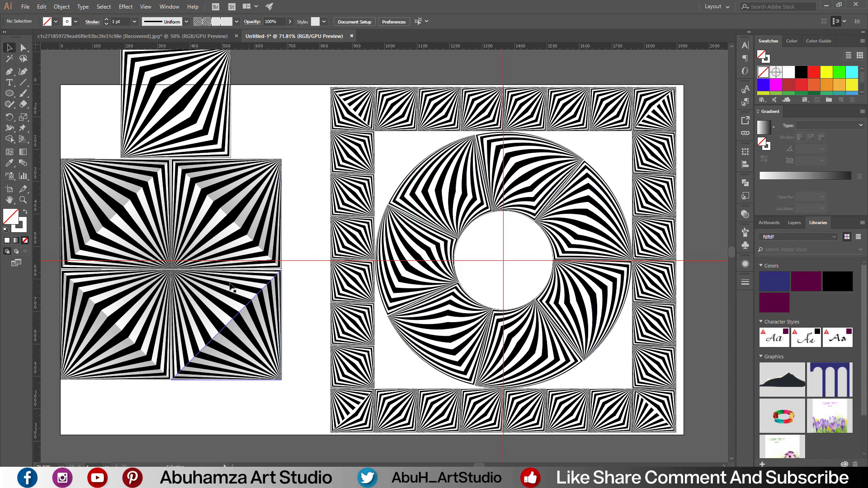
{"action": "left_click", "coordinate": [216, 343]}
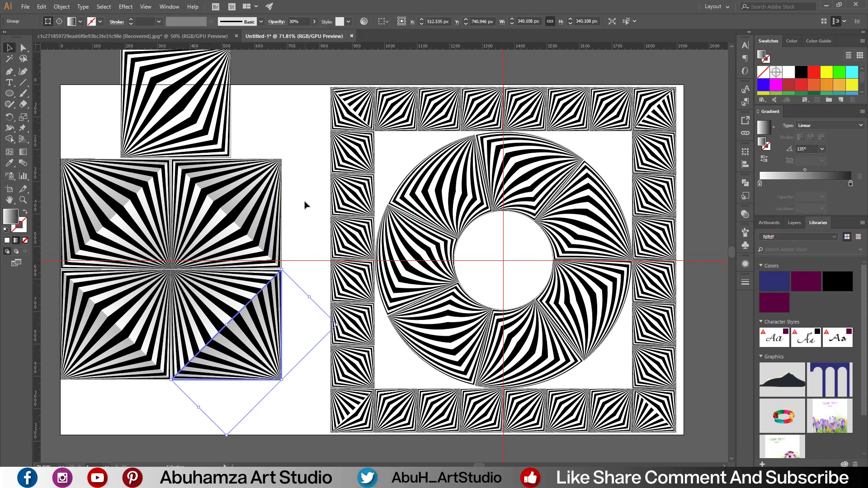
{"action": "left_click_drag", "start_coordinate": [305, 202], "coordinate": [120, 321]}
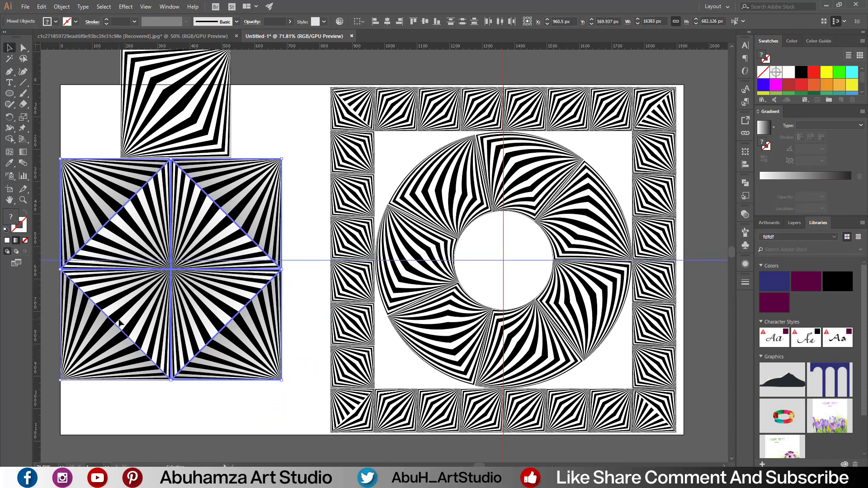
{"action": "left_click", "coordinate": [239, 415]}
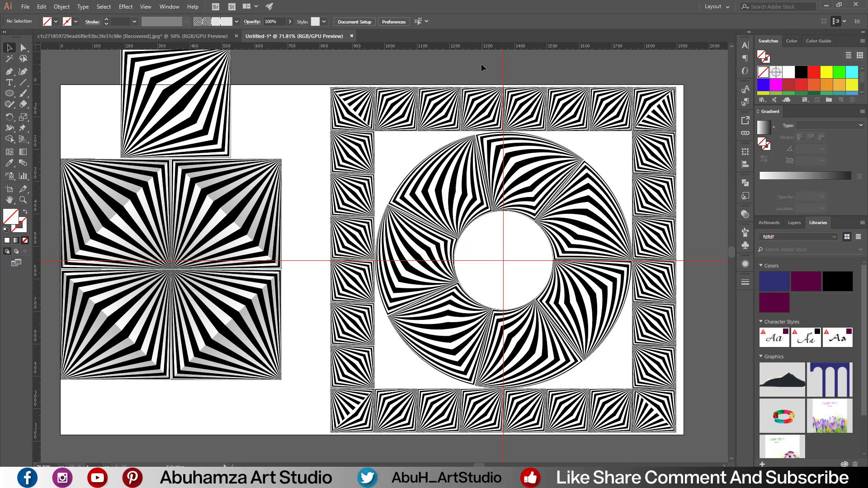
Lock the vertical and horizontal centre guides in place
{"action": "left_click", "coordinate": [503, 281]}
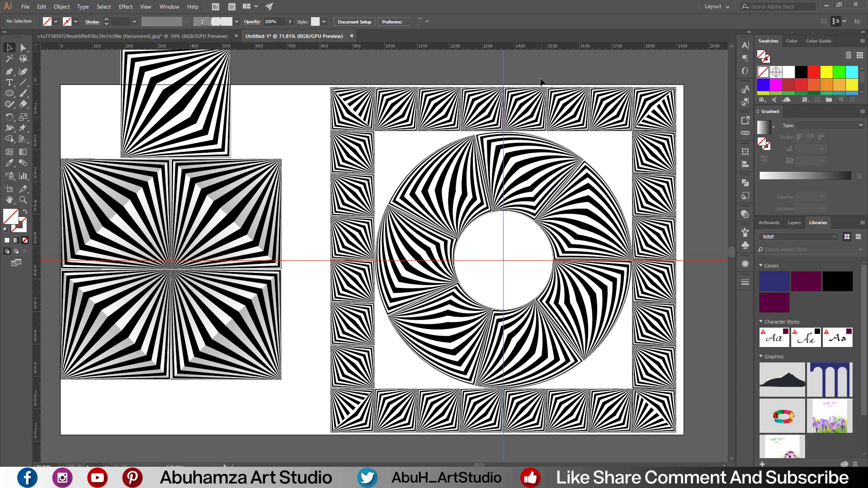
{"action": "left_click", "coordinate": [304, 261], "text": "shift"}
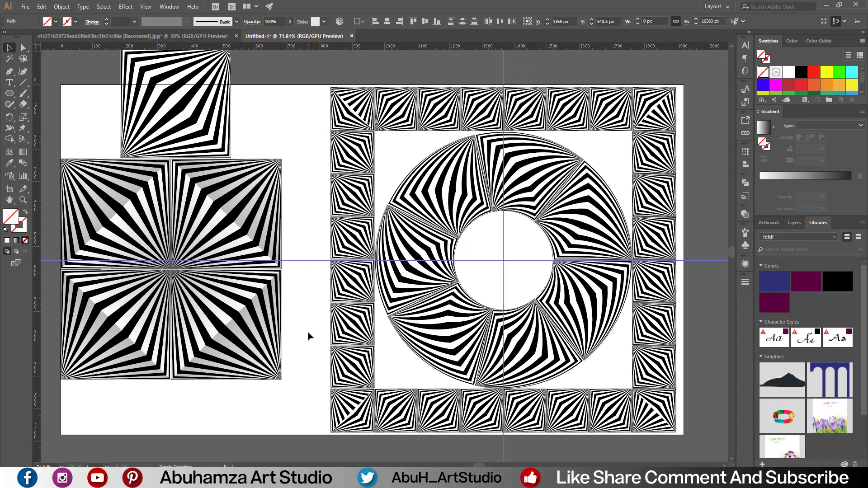
{"action": "left_click", "coordinate": [59, 8]}
{"action": "mouse_move", "coordinate": [102, 60]}
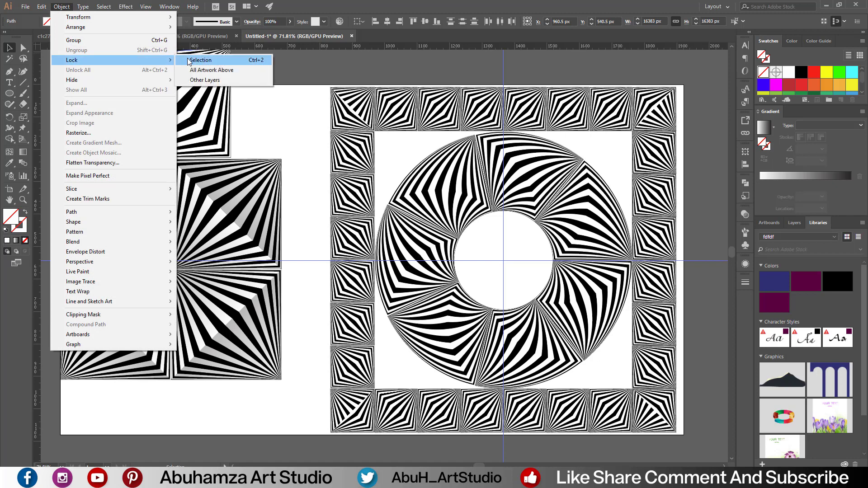
{"action": "left_click", "coordinate": [200, 60]}
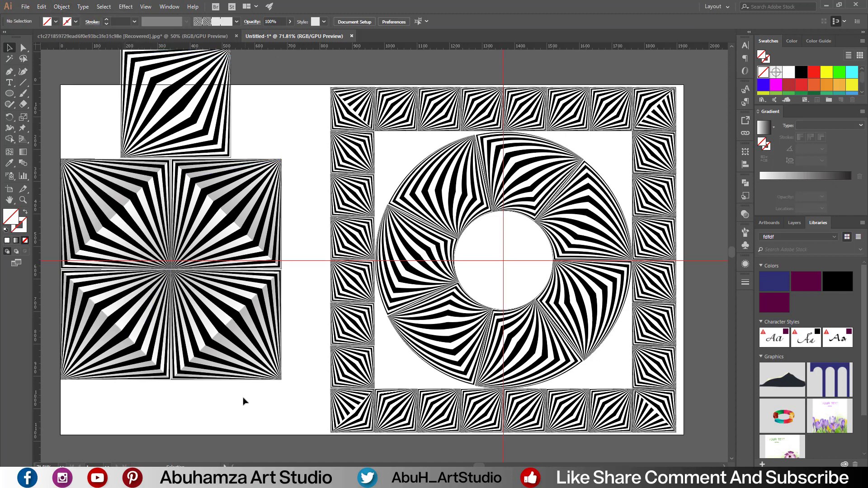
Centre the 2×2 radial square group on the ring and enlarge it to about 792 px
{"action": "left_click_drag", "start_coordinate": [237, 397], "coordinate": [111, 235]}
{"action": "left_click_drag", "start_coordinate": [109, 232], "coordinate": [89, 194]}
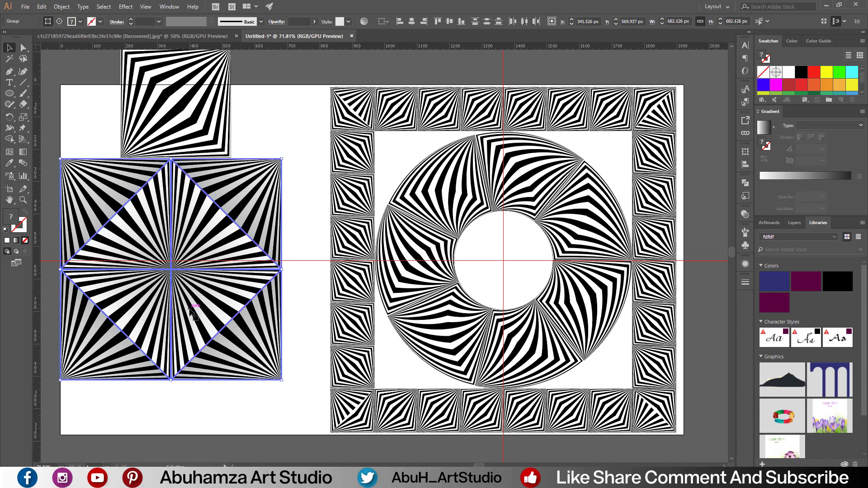
{"action": "left_click_drag", "start_coordinate": [190, 310], "coordinate": [525, 304]}
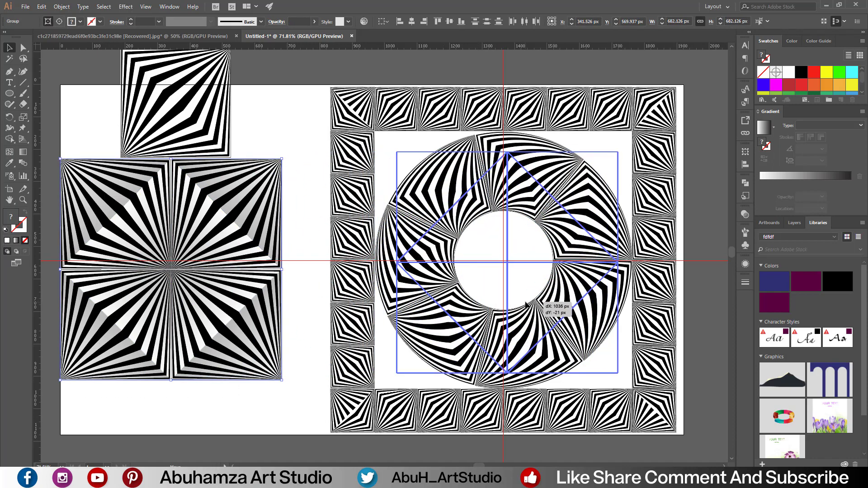
{"action": "left_click_drag", "start_coordinate": [526, 304], "coordinate": [523, 301]}
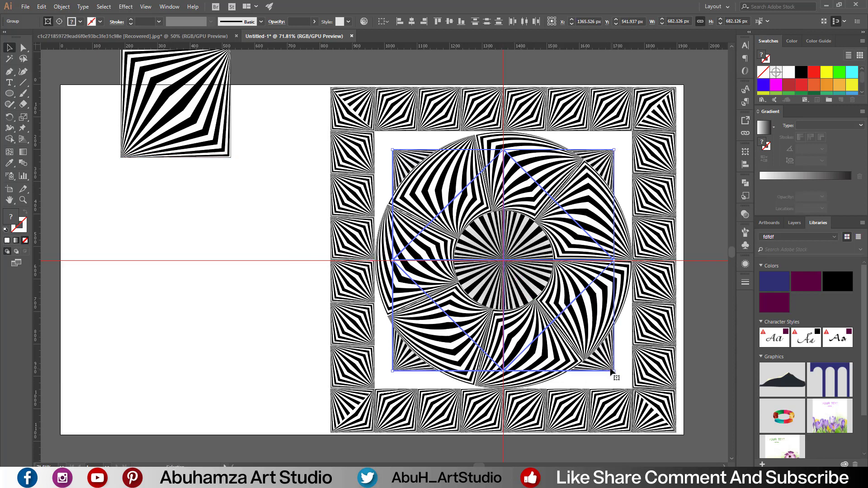
{"action": "left_click_drag", "start_coordinate": [614, 371], "coordinate": [632, 388]}
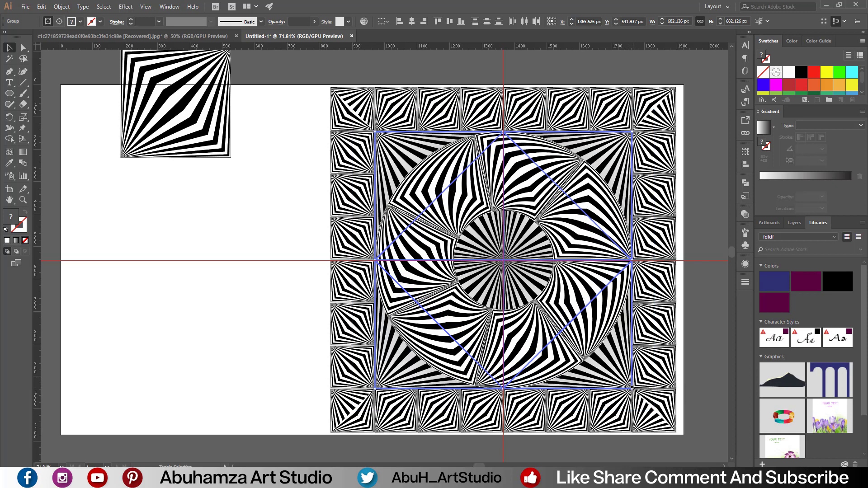
{"action": "left_click", "coordinate": [226, 348]}
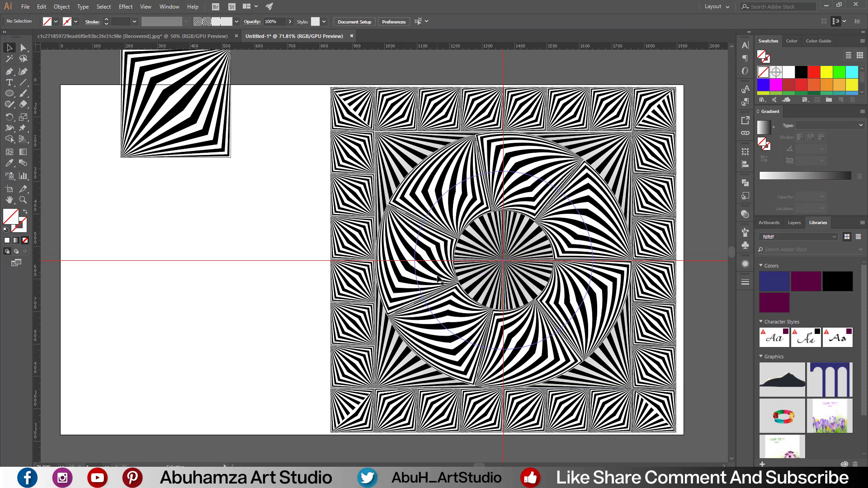
Shrink the striped ring toward the centre
{"action": "left_click", "coordinate": [470, 324]}
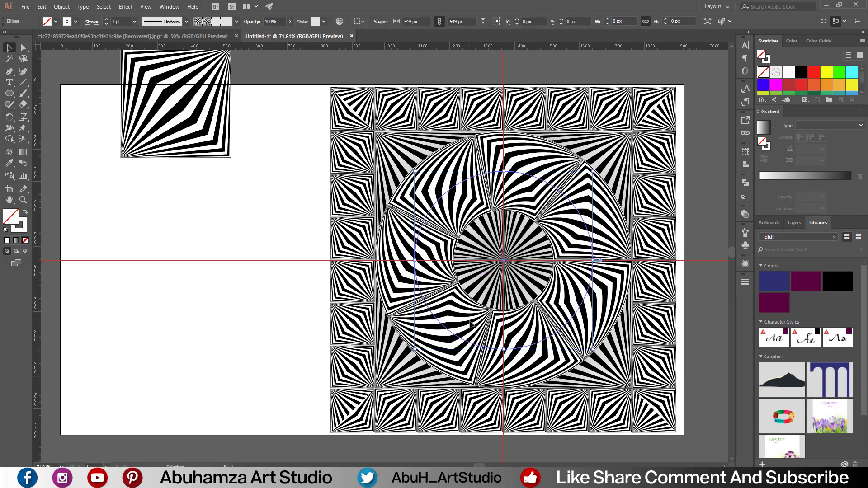
{"action": "left_click_drag", "start_coordinate": [593, 349], "coordinate": [568, 333]}
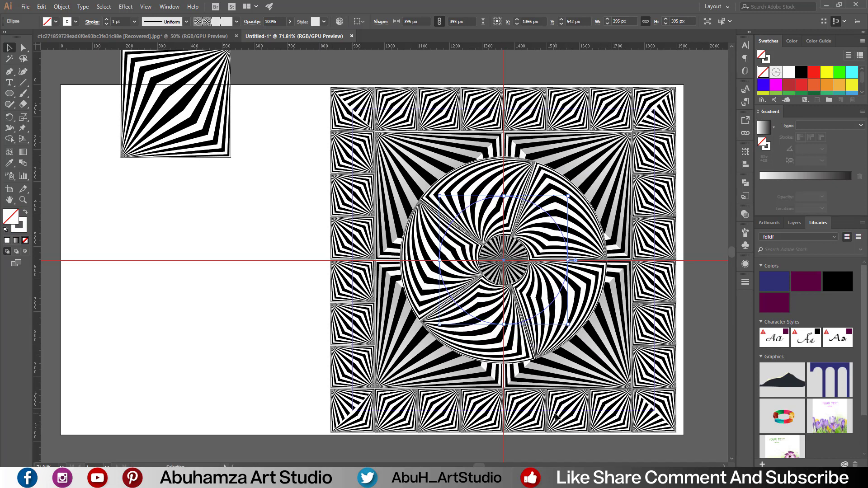
{"action": "left_click", "coordinate": [262, 189]}
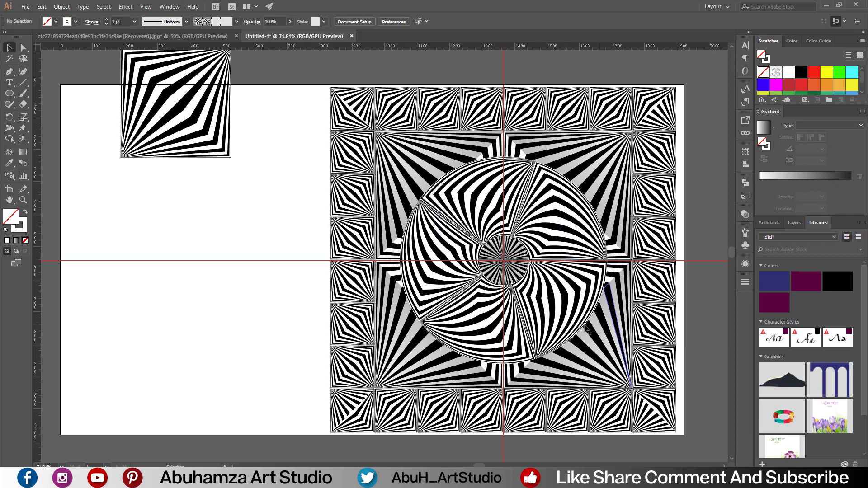
Copy the ring, paste it in front, and enlarge the copy to 761 px
{"action": "left_click", "coordinate": [544, 310]}
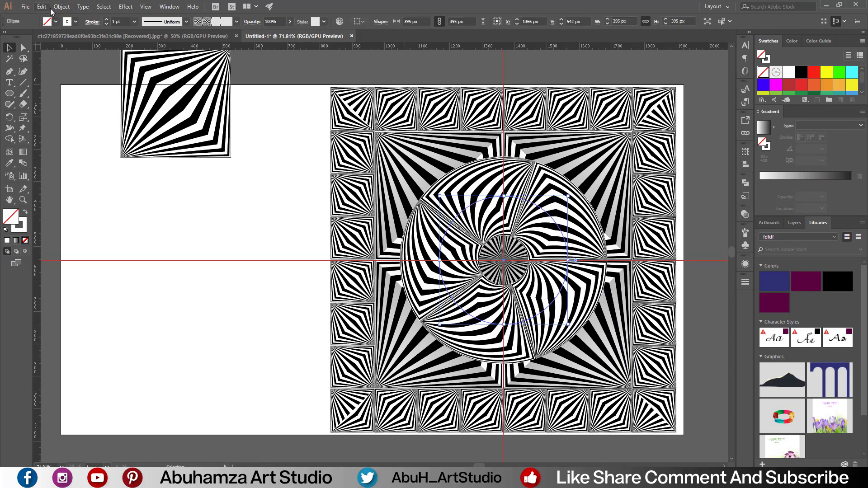
{"action": "left_click", "coordinate": [61, 6]}
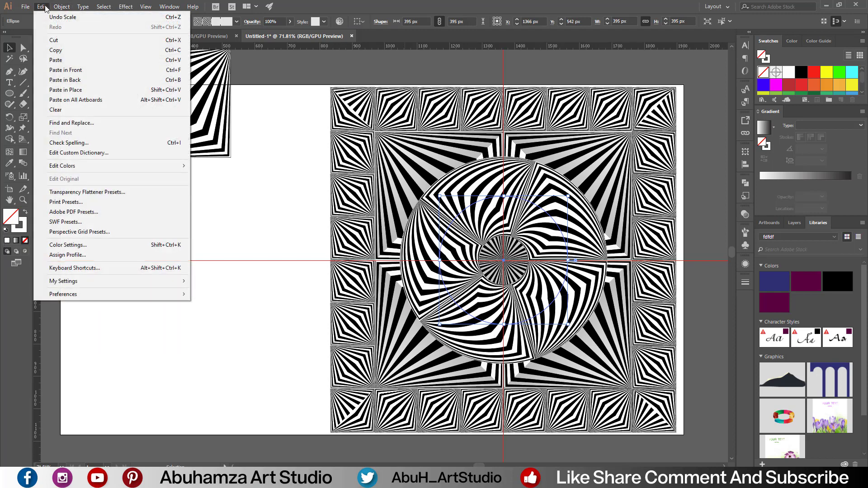
{"action": "left_click", "coordinate": [53, 50]}
{"action": "left_click", "coordinate": [42, 7]}
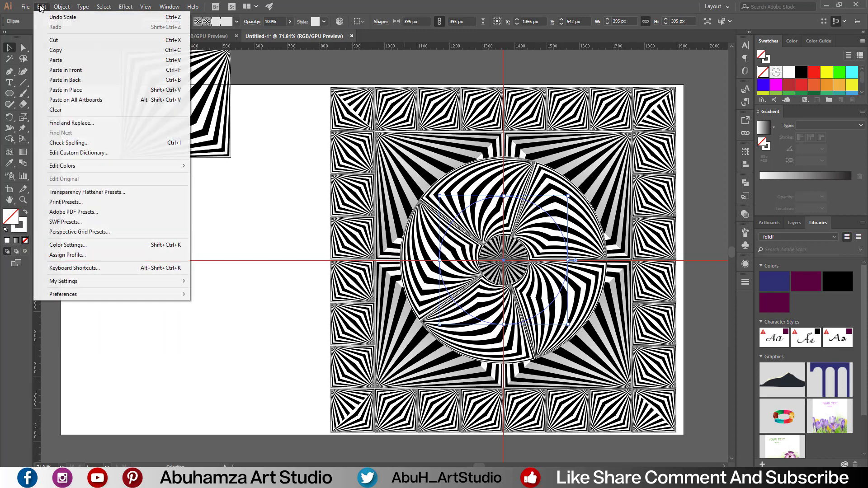
{"action": "left_click", "coordinate": [74, 71]}
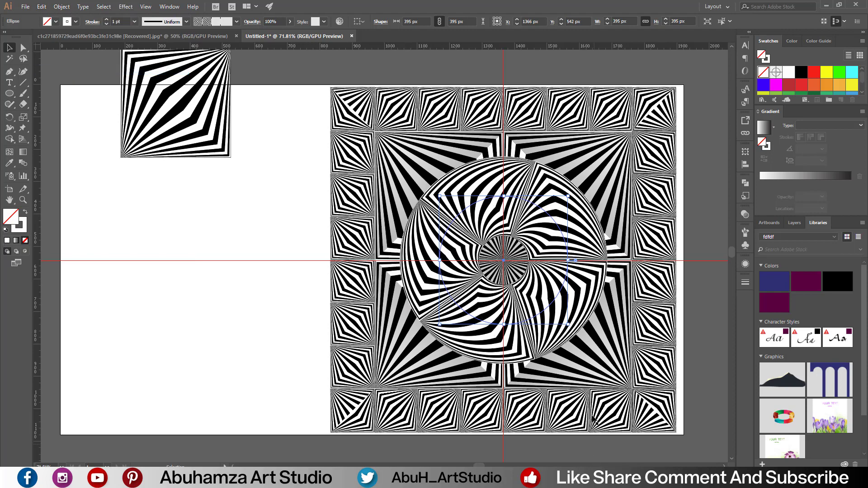
{"action": "left_click_drag", "start_coordinate": [569, 325], "coordinate": [634, 384]}
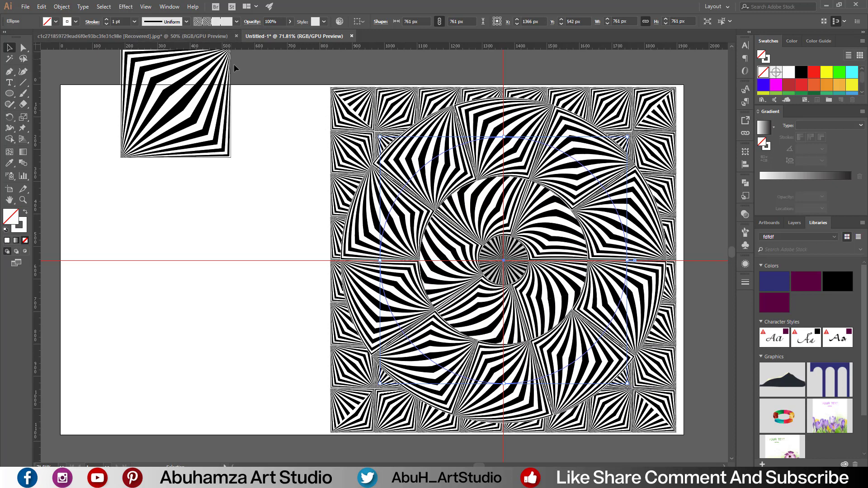
Set the outer ring's pattern brush to 19% scale with Approximate Path fitting and no flips
{"action": "left_click", "coordinate": [236, 23]}
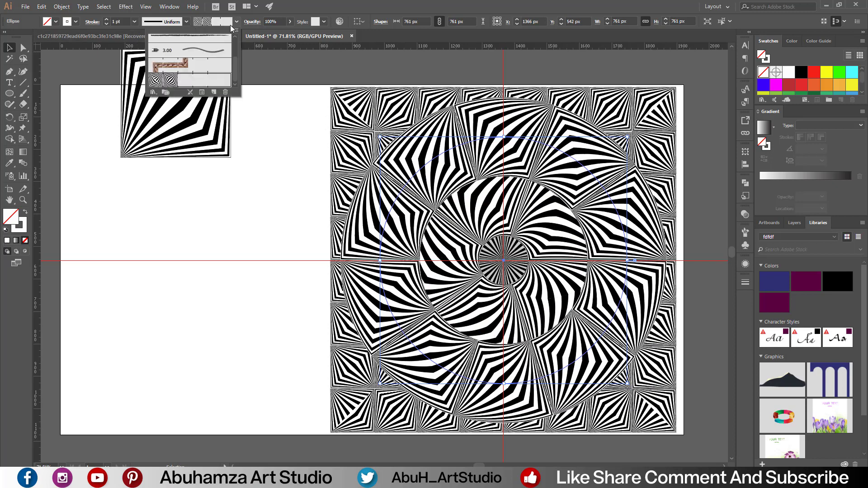
{"action": "left_click", "coordinate": [202, 92]}
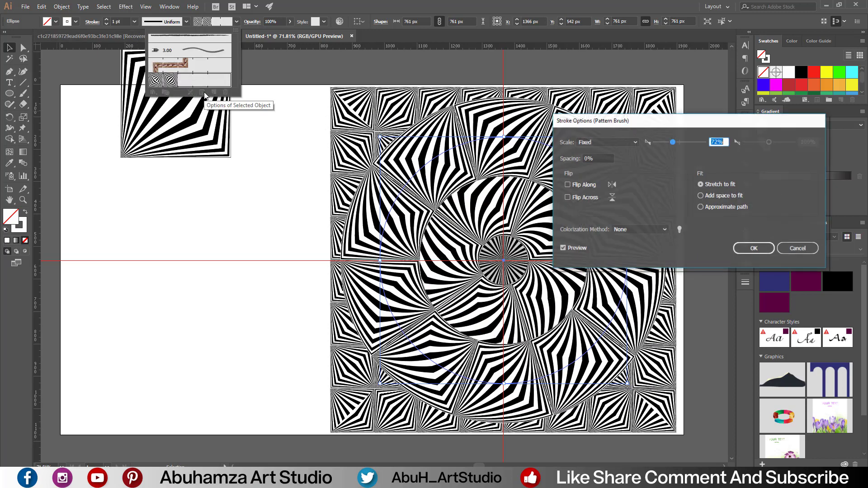
{"action": "left_click_drag", "start_coordinate": [673, 140], "coordinate": [660, 141]}
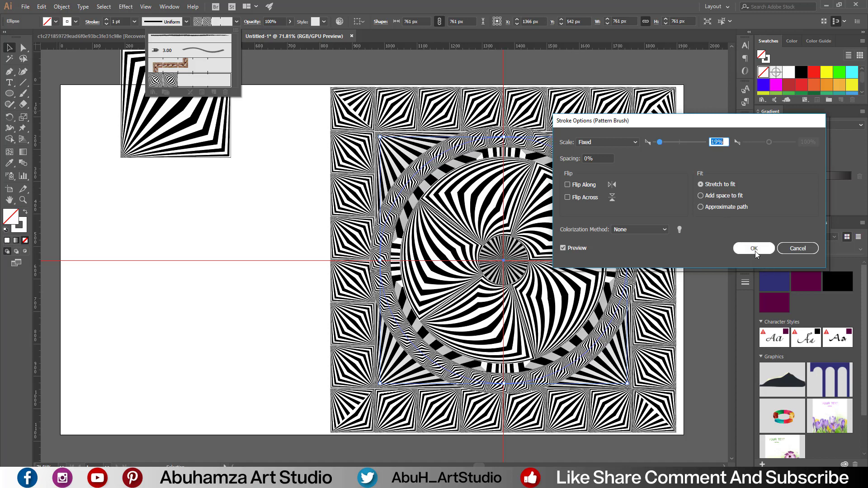
{"action": "left_click", "coordinate": [701, 196]}
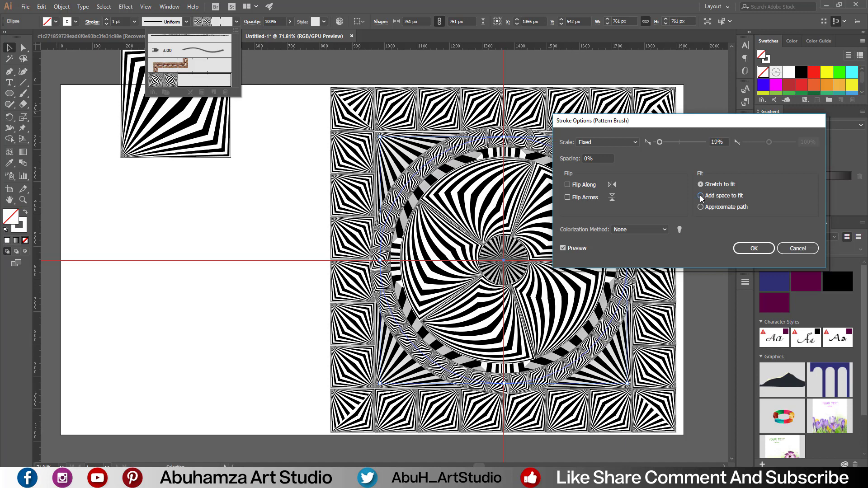
{"action": "left_click", "coordinate": [701, 196]}
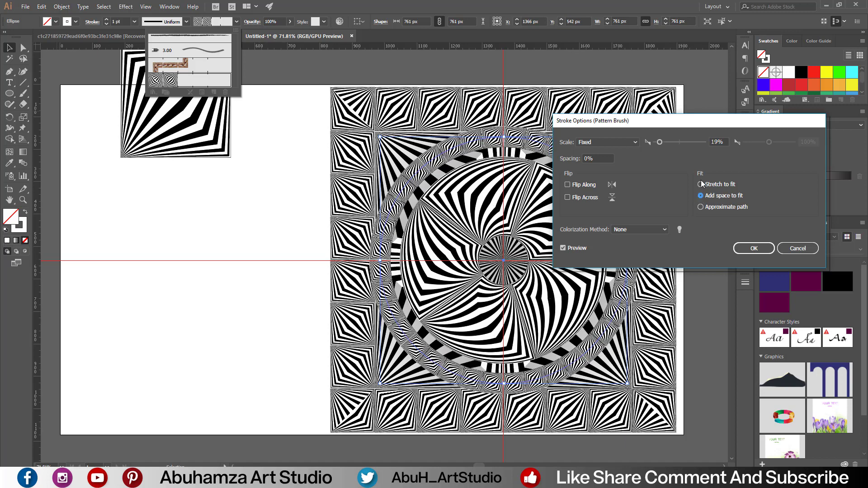
{"action": "left_click", "coordinate": [701, 184]}
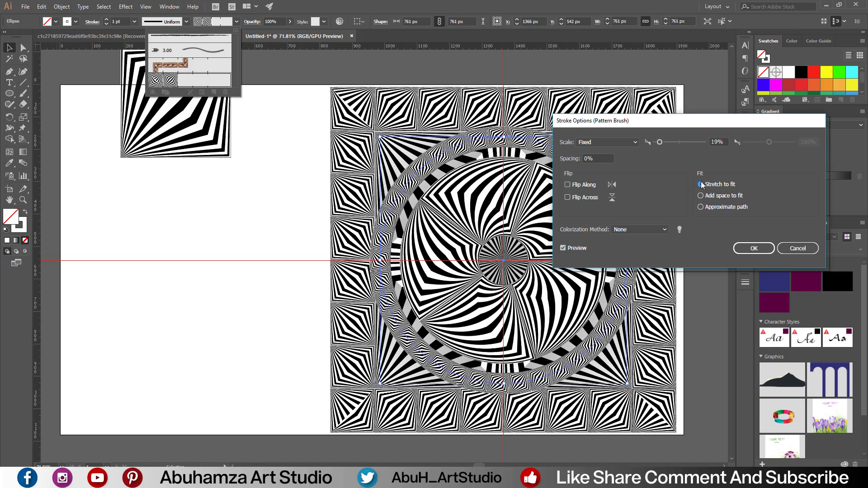
{"action": "left_click", "coordinate": [700, 207]}
{"action": "left_click", "coordinate": [567, 185]}
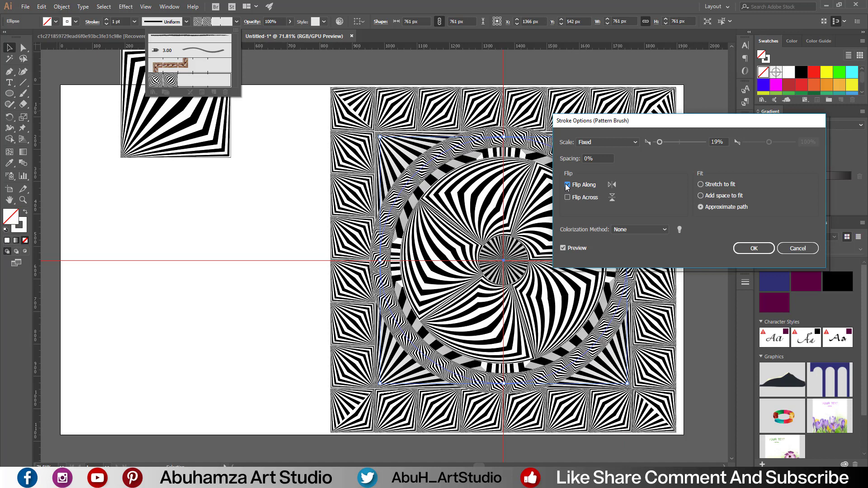
{"action": "left_click", "coordinate": [566, 185]}
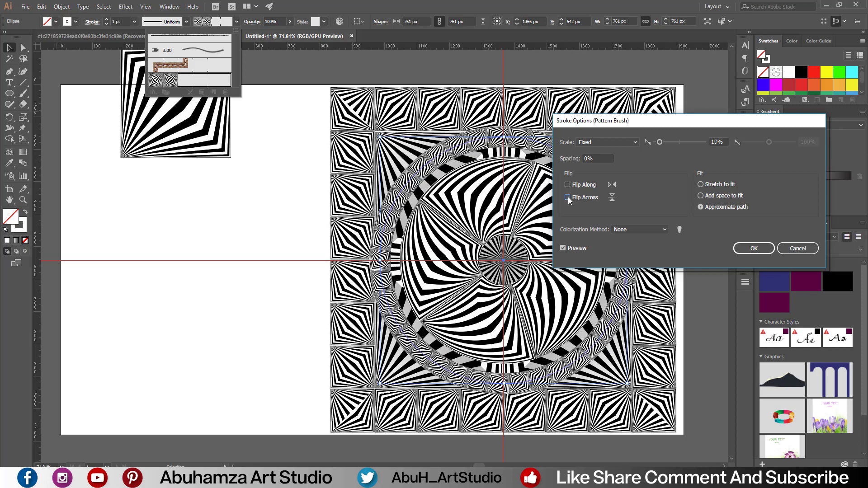
{"action": "left_click", "coordinate": [567, 197]}
{"action": "left_click", "coordinate": [568, 198]}
{"action": "left_click", "coordinate": [754, 248]}
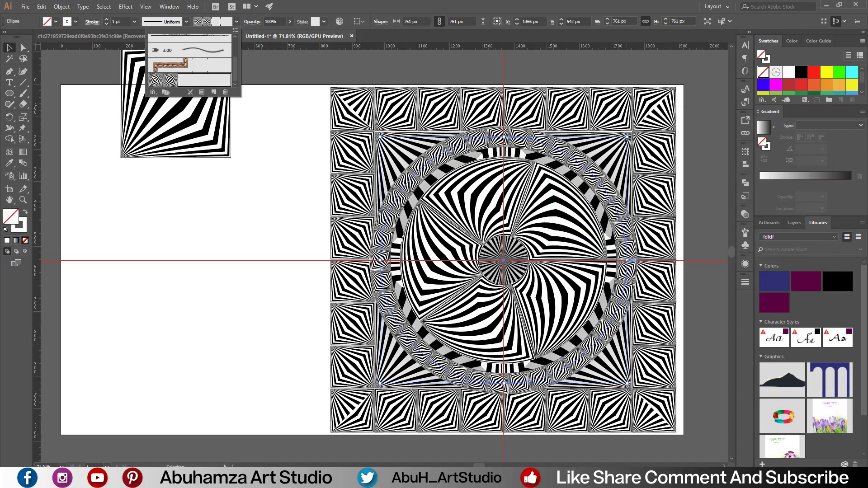
{"action": "left_click", "coordinate": [626, 138]}
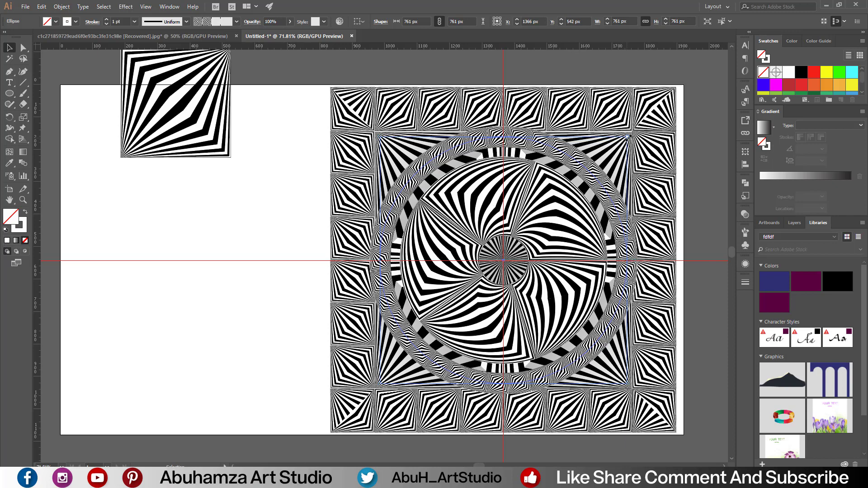
Shrink the outer ring to 715 px and the inner ring to about 405 px, then deselect
{"action": "left_click_drag", "start_coordinate": [627, 137], "coordinate": [625, 143]}
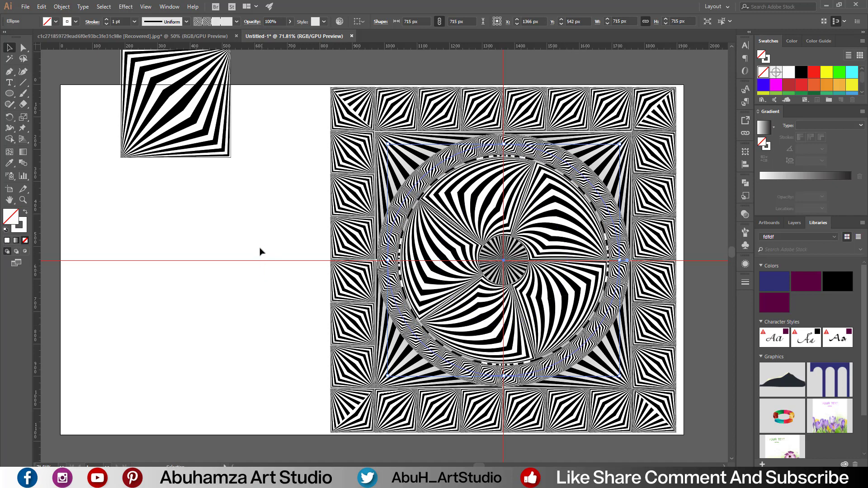
{"action": "left_click_drag", "start_coordinate": [620, 376], "coordinate": [572, 326]}
{"action": "left_click", "coordinate": [279, 219]}
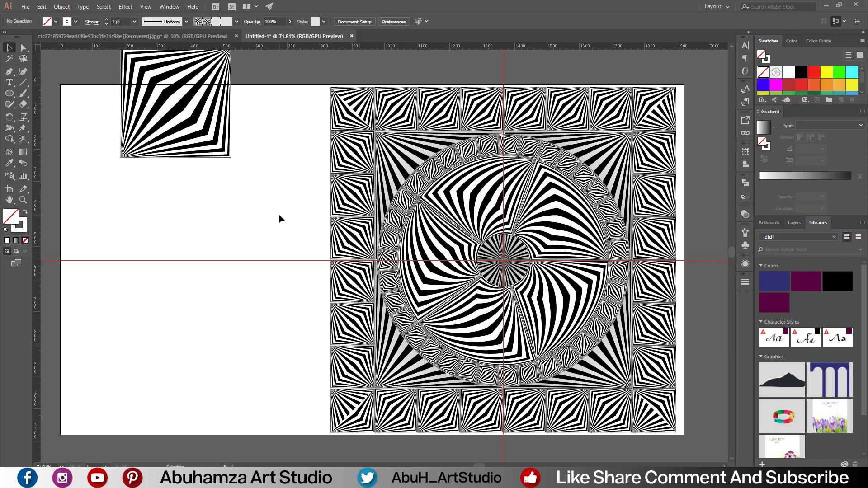